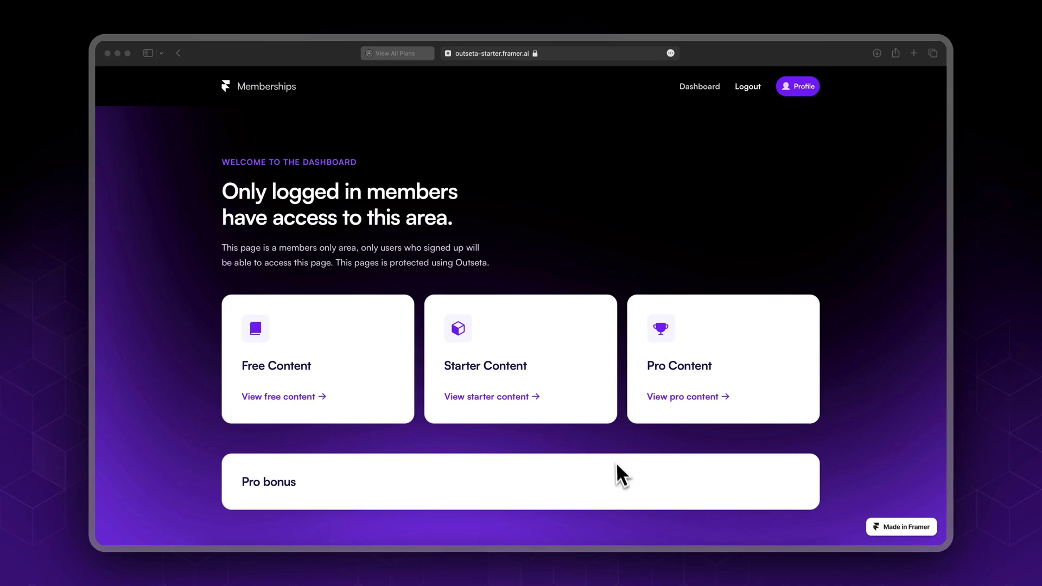
In Framer, set the Pro Bonus Locked layer to visible so the locked card and its upgrade link appear
scroll(630, 474, down, 3)
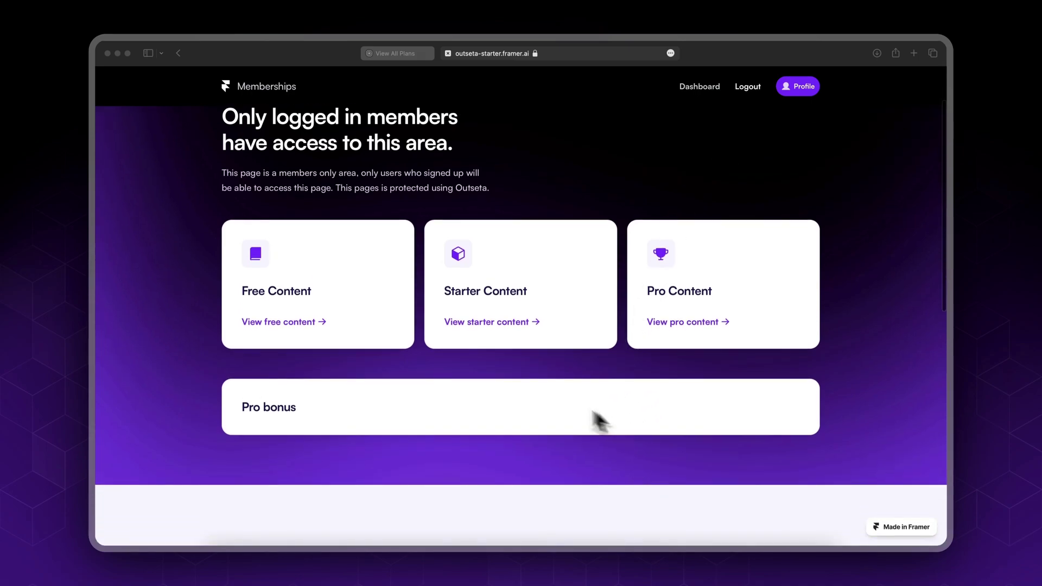
scroll(571, 405, up, 3)
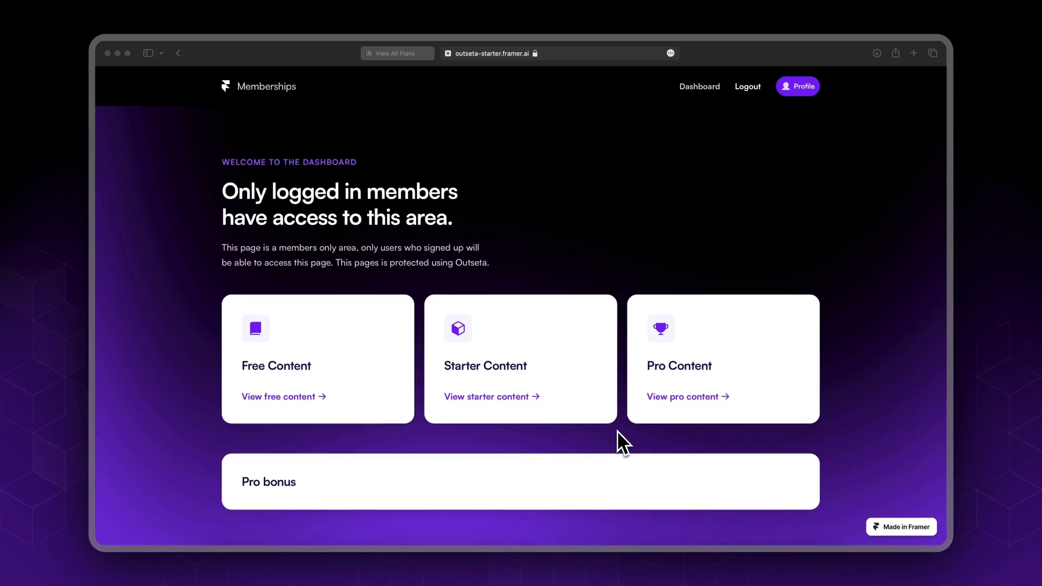
scroll(618, 431, down, 2)
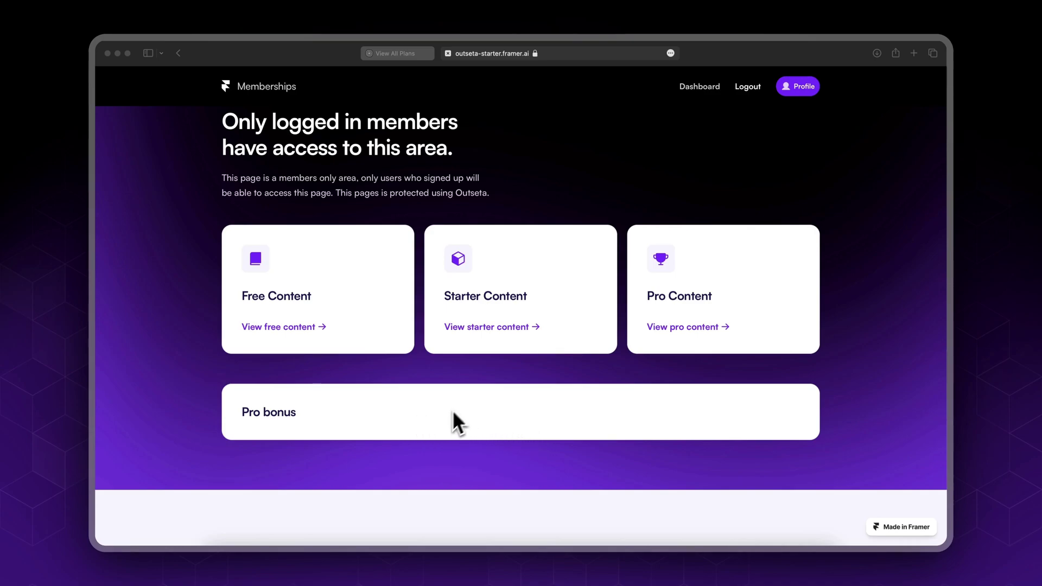
scroll(643, 157, down, 2)
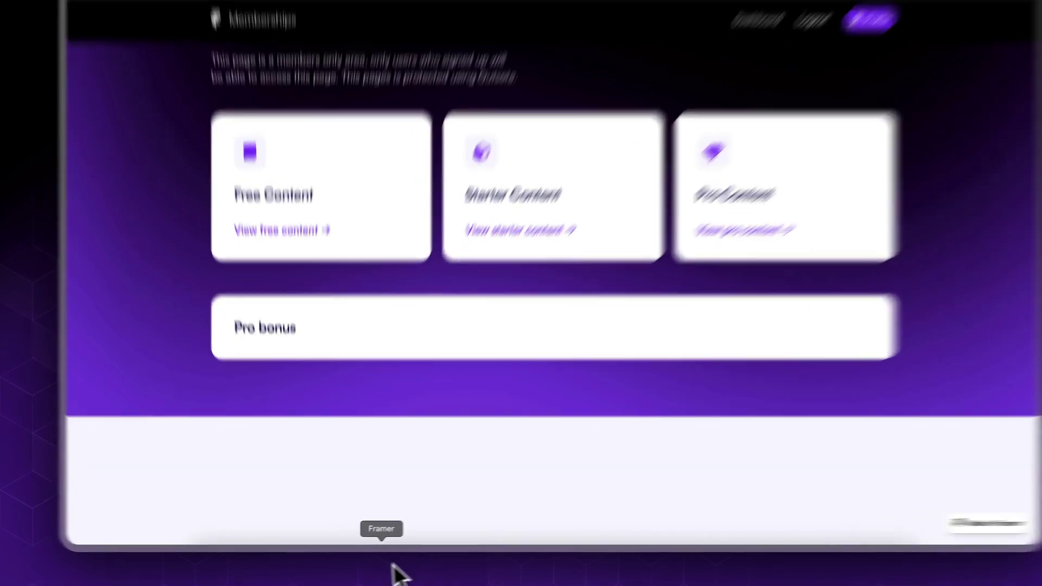
click(404, 570)
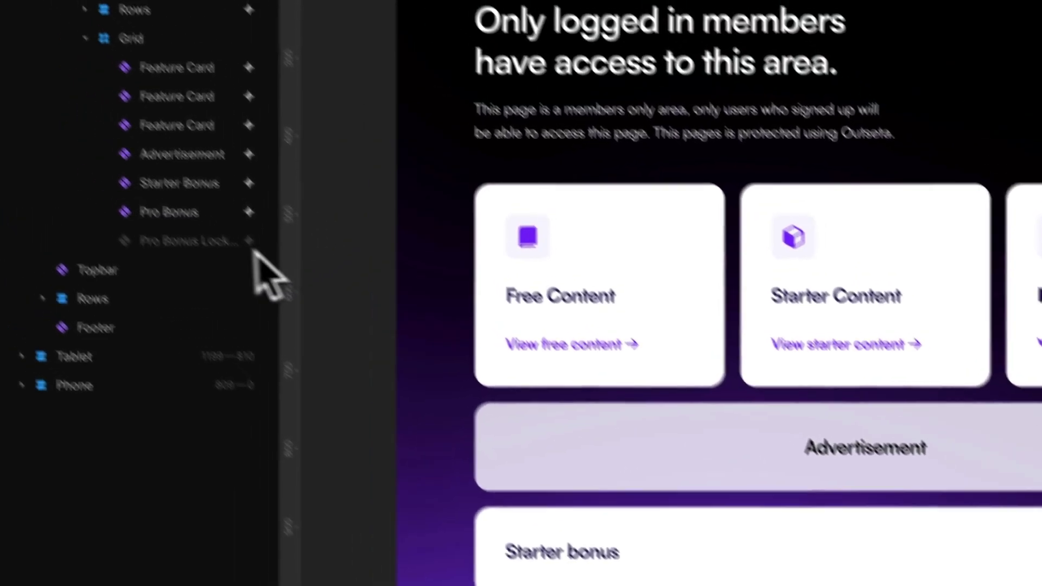
click(121, 169)
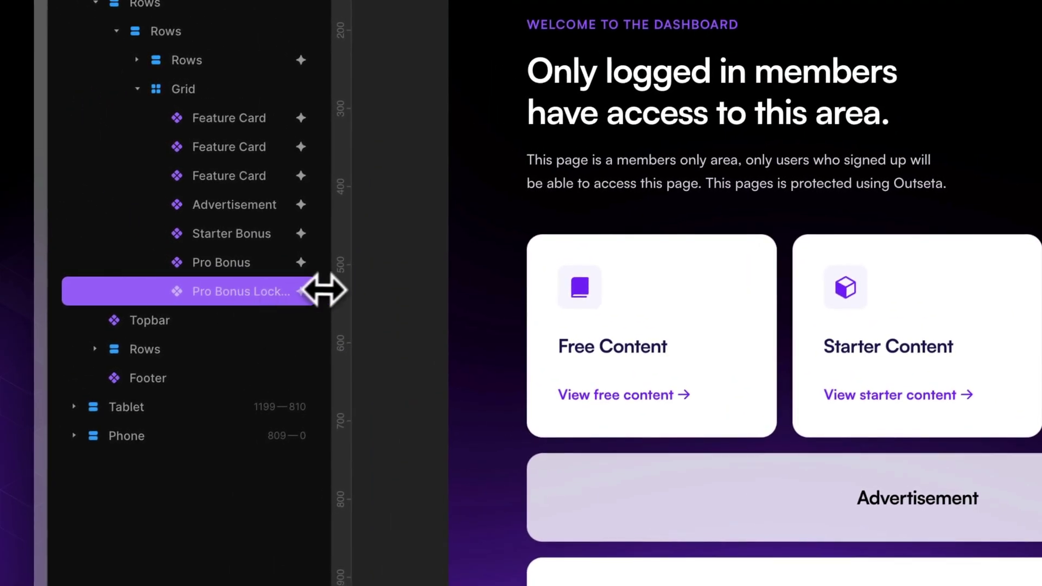
drag(329, 290, 355, 293)
scroll(663, 298, down, 6)
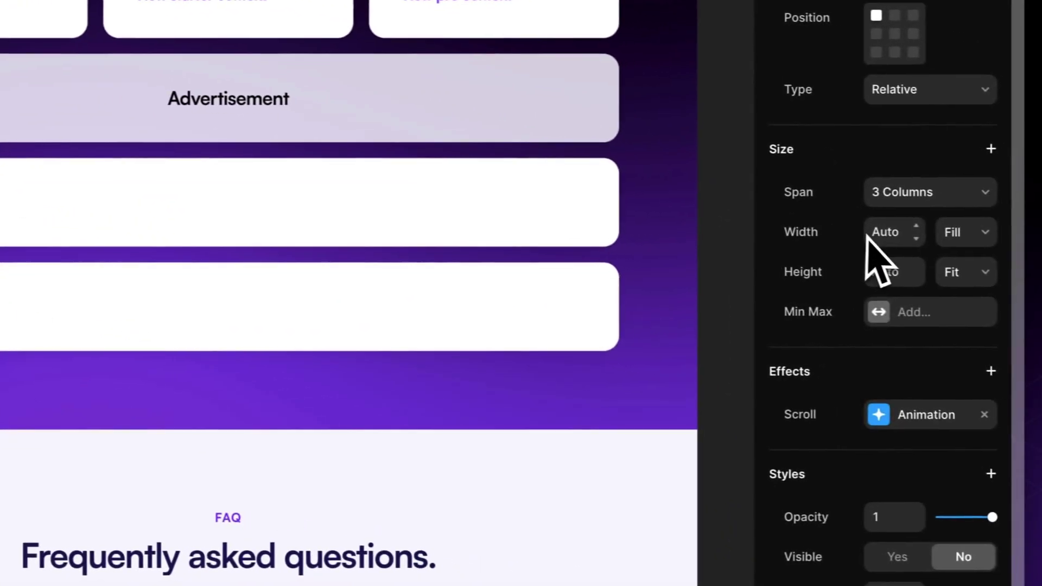
scroll(863, 242, down, 5)
click(876, 319)
scroll(847, 331, down, 3)
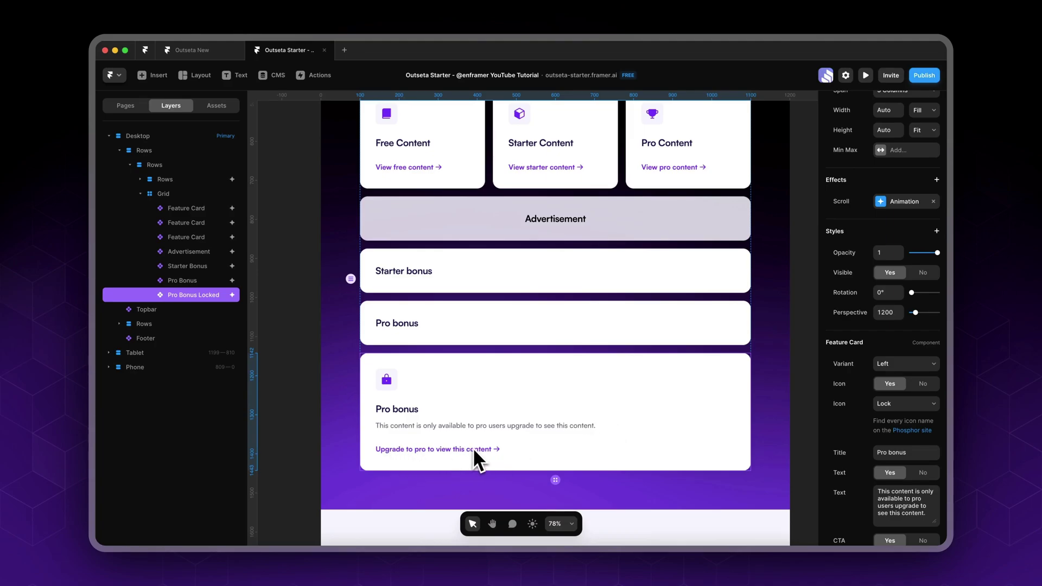
scroll(473, 451, up, 8)
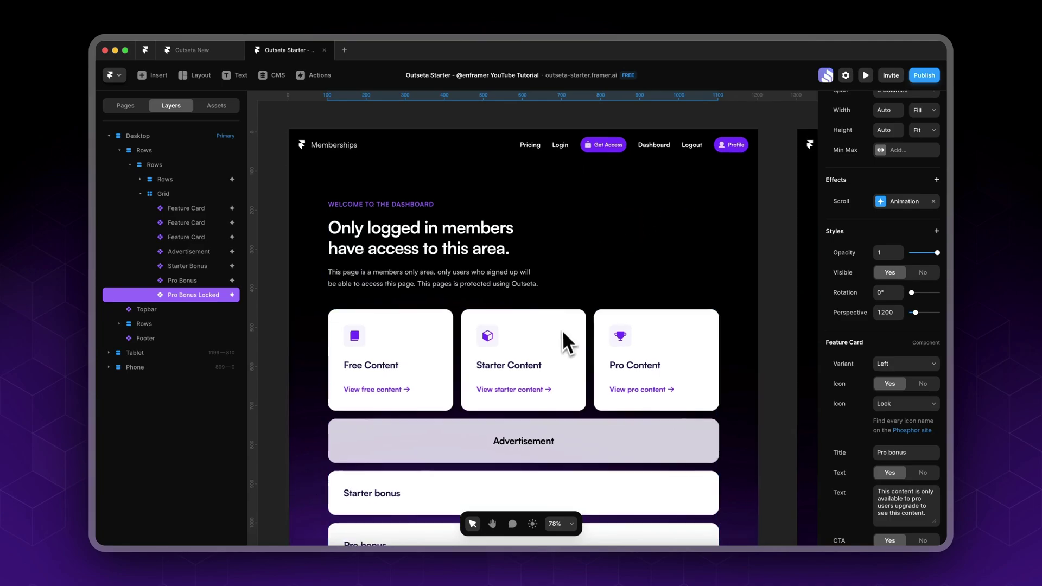
scroll(561, 334, down, 10)
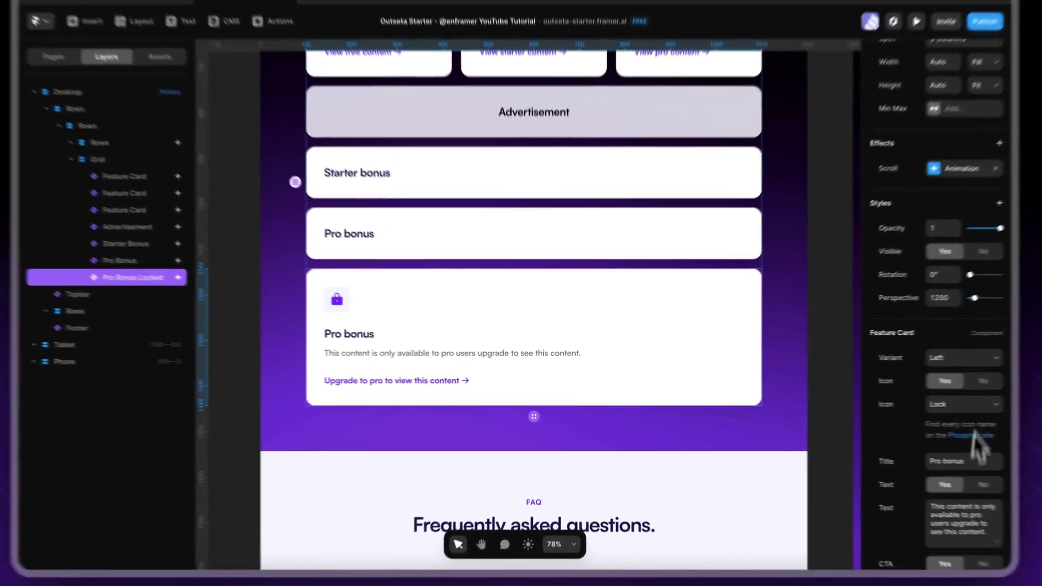
scroll(980, 445, down, 5)
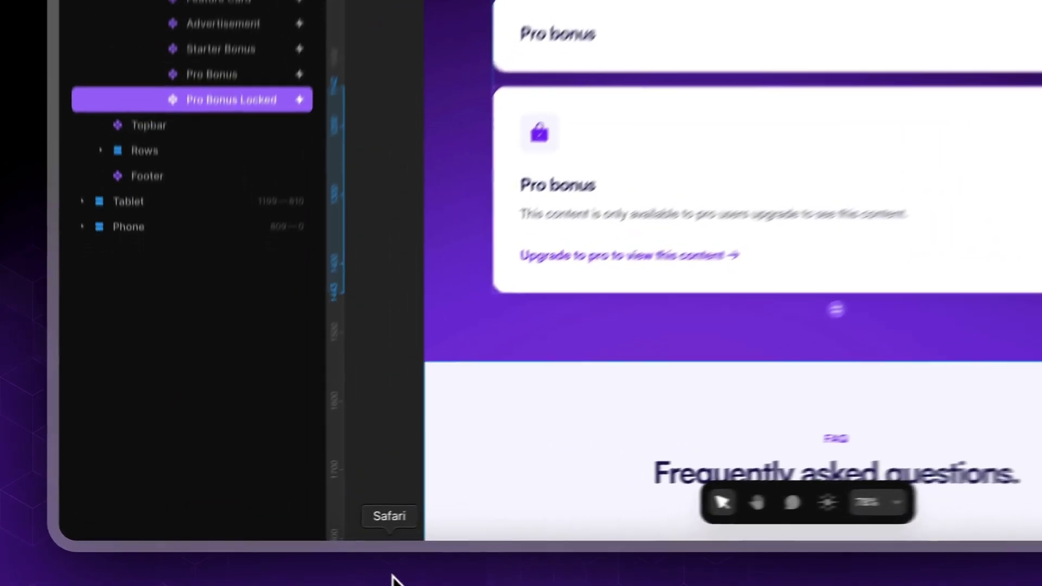
In Safari's Outseta tab, open the Profile embed settings
click(392, 579)
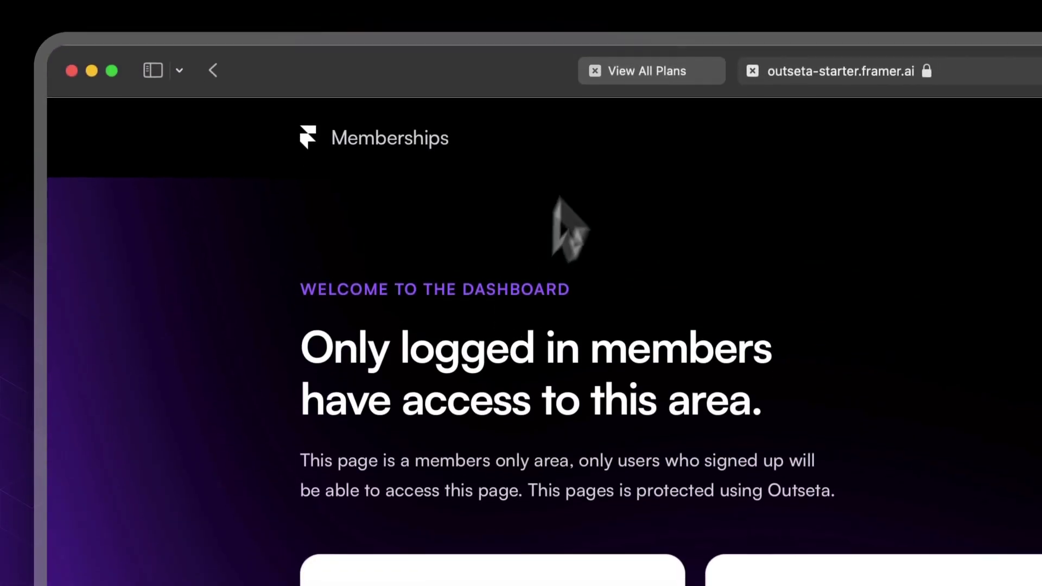
click(657, 74)
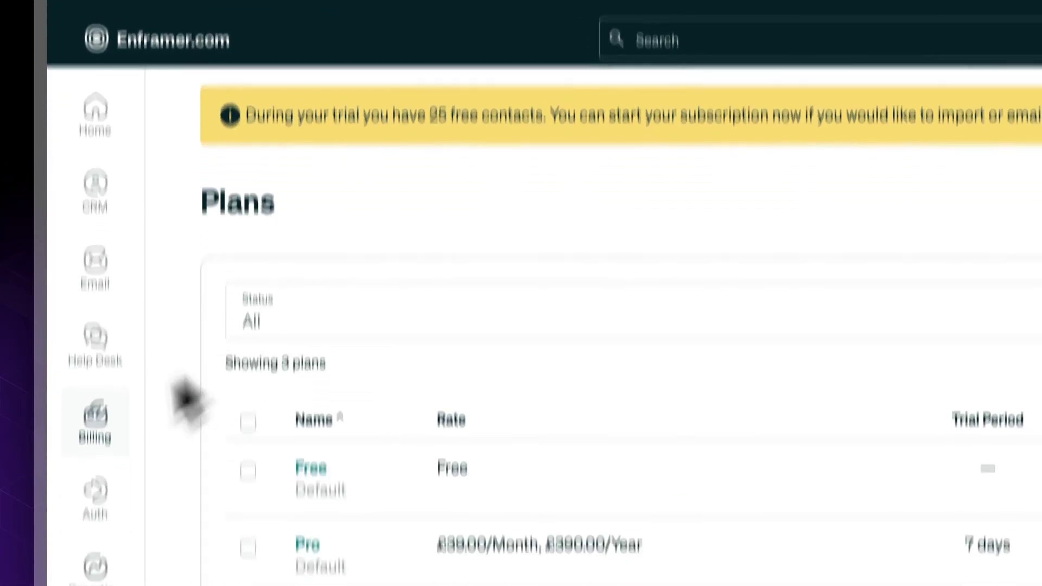
mouse_move(96, 567)
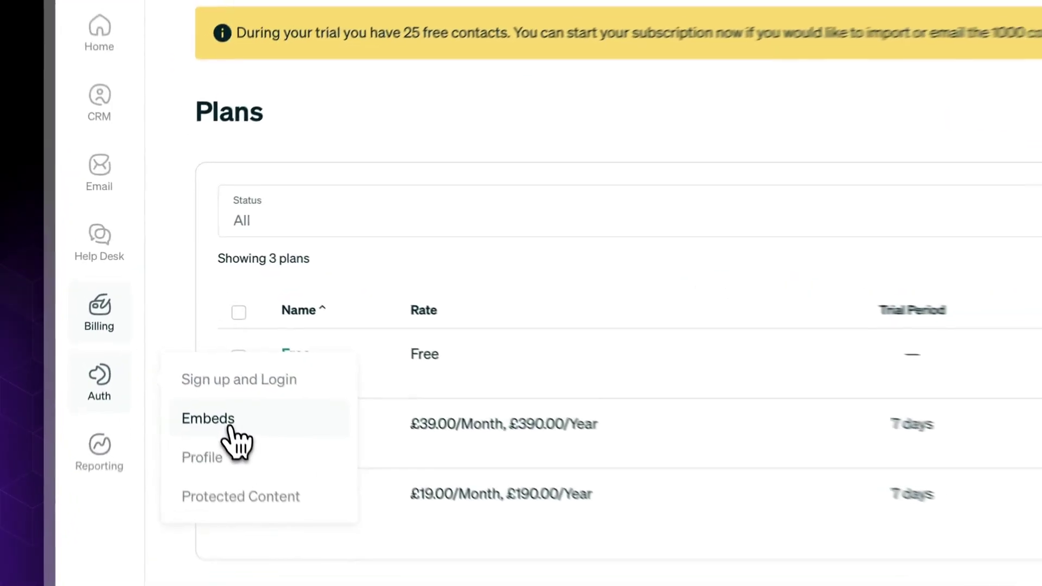
click(191, 336)
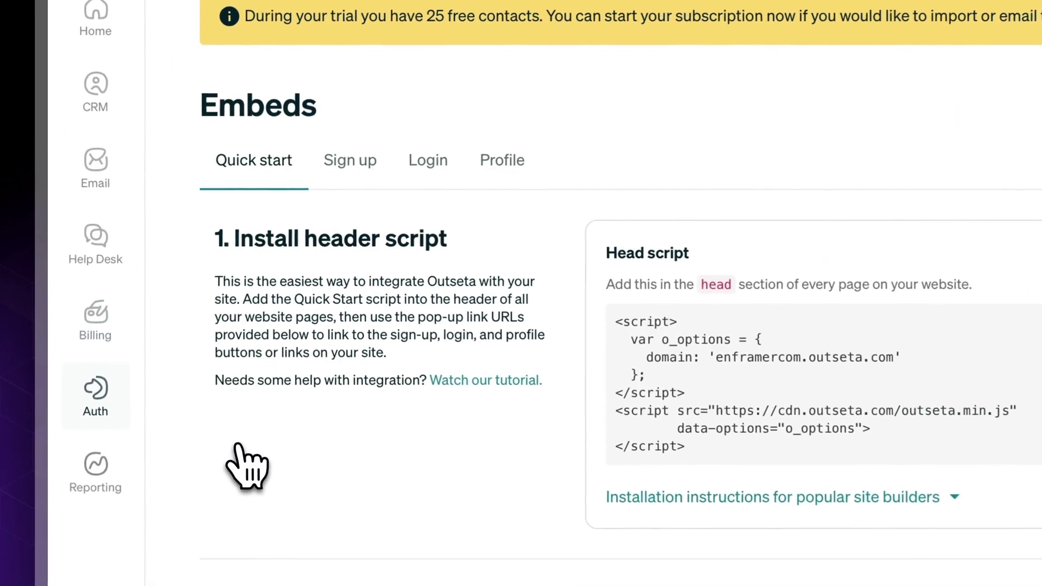
click(499, 182)
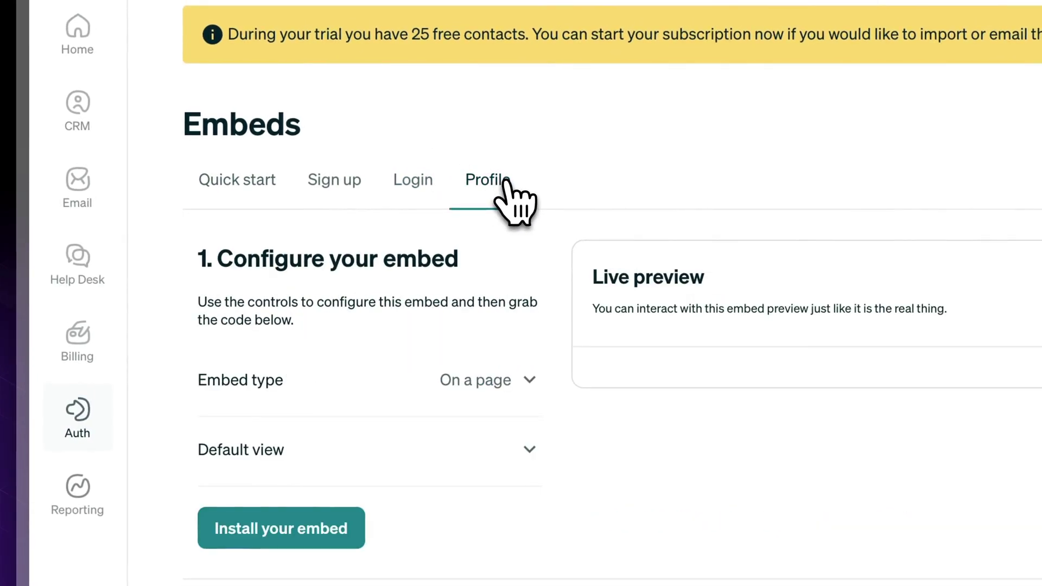
Set the profile embed to a pop-up with Change plan view and Pro plan, then generate its code
click(491, 383)
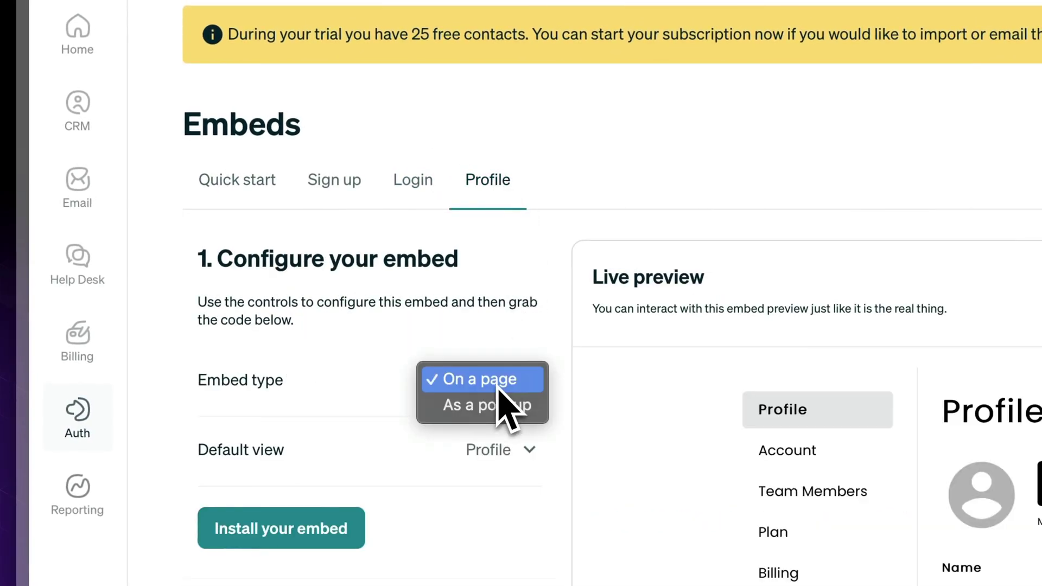
click(498, 404)
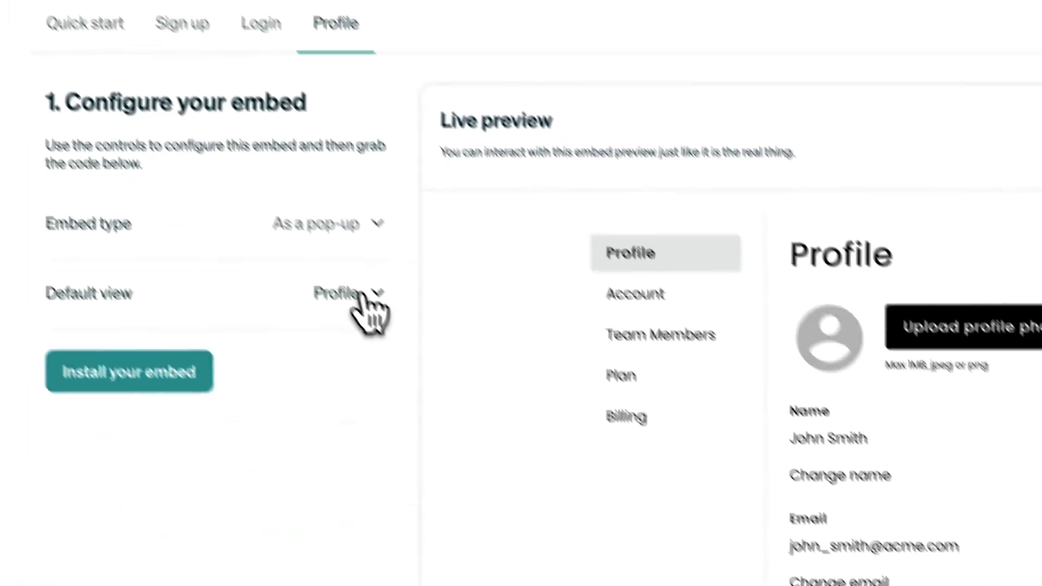
click(510, 449)
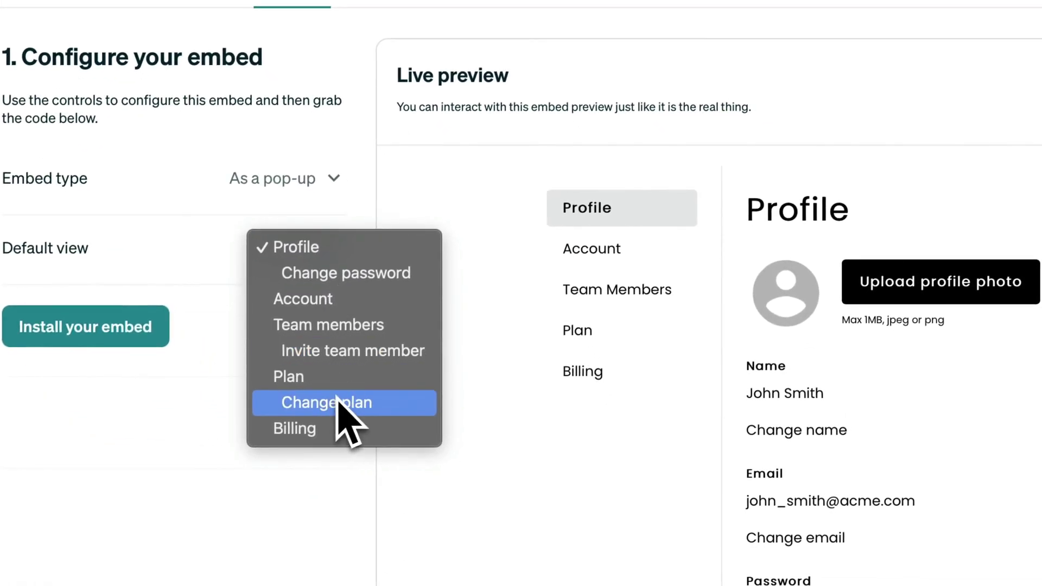
click(335, 405)
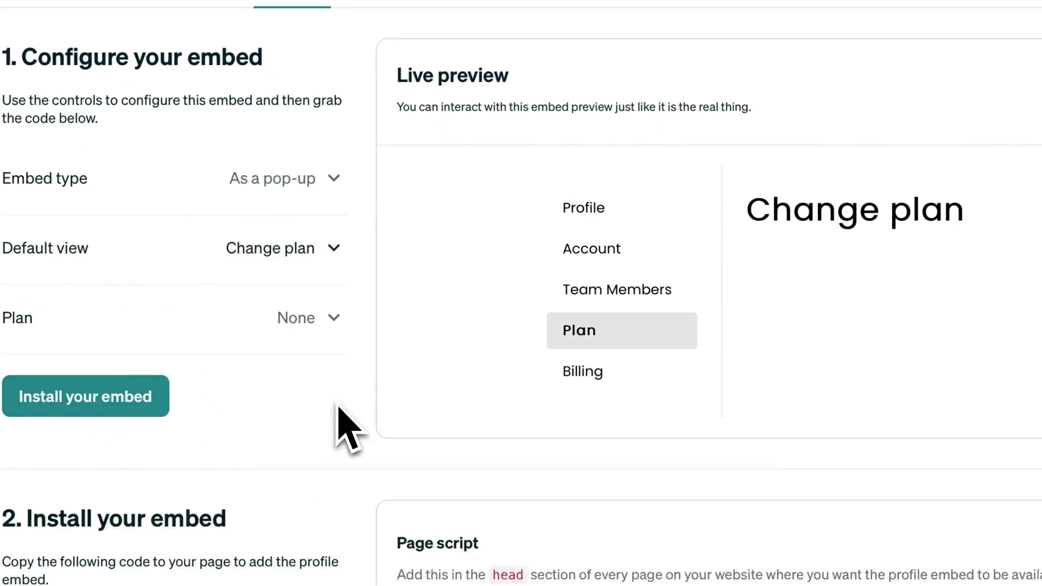
click(318, 319)
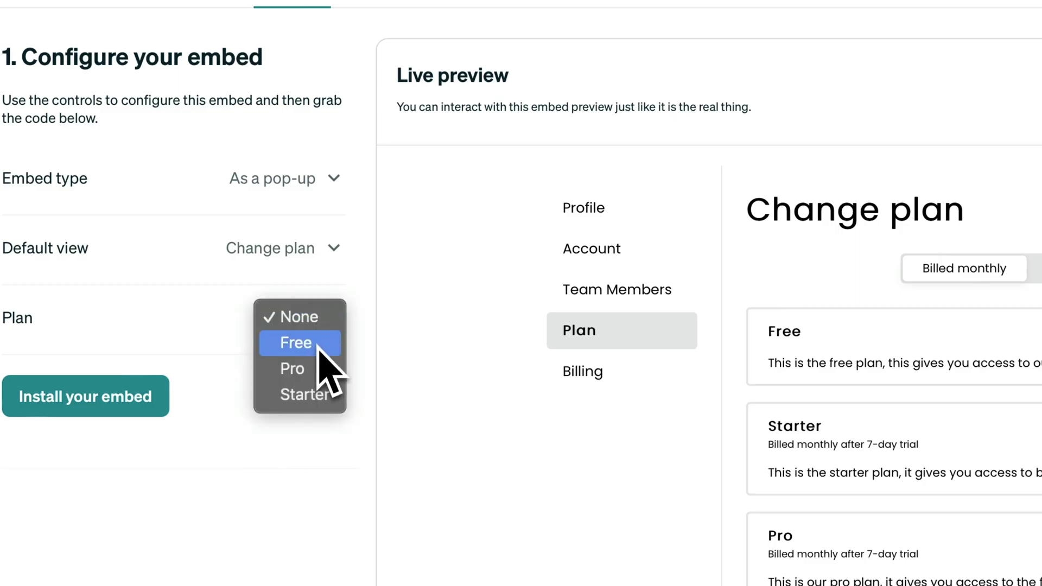
click(301, 370)
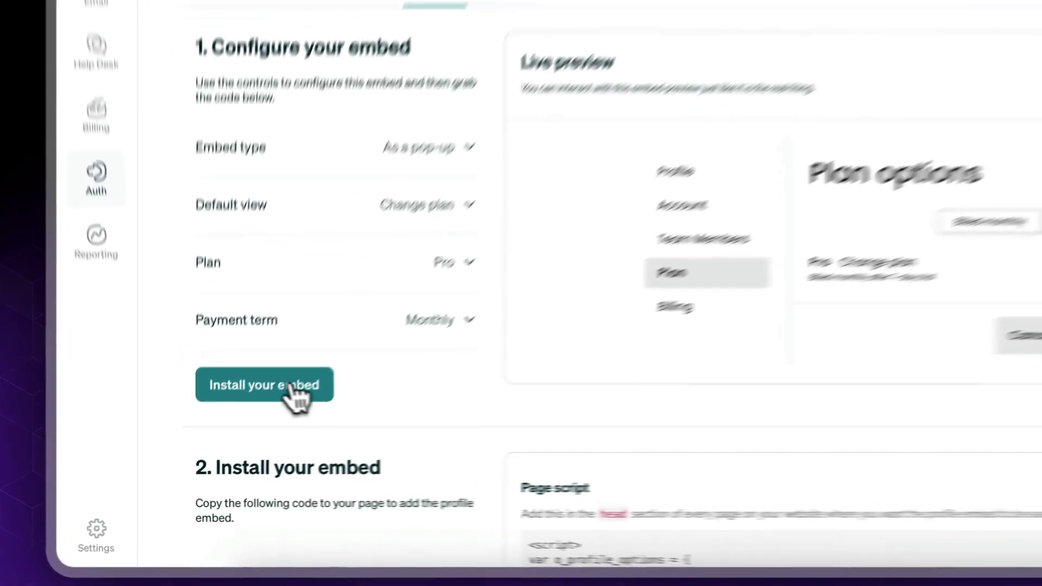
click(221, 436)
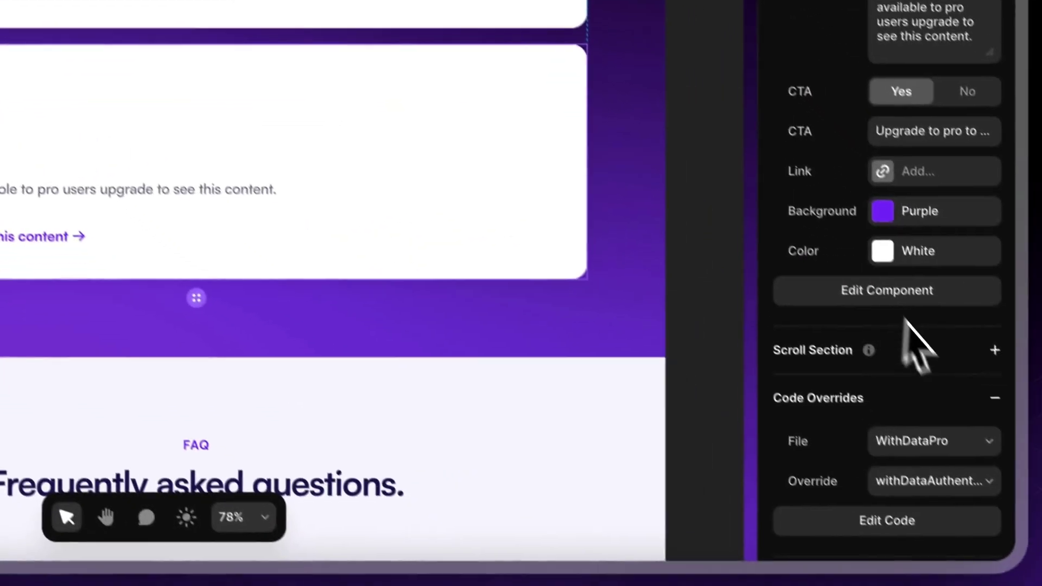
Paste the Outseta plan-change pop-up URL as the locked card's call-to-action link
scroll(1041, 524, down, 2)
scroll(1041, 512, up, 5)
scroll(931, 415, up, 2)
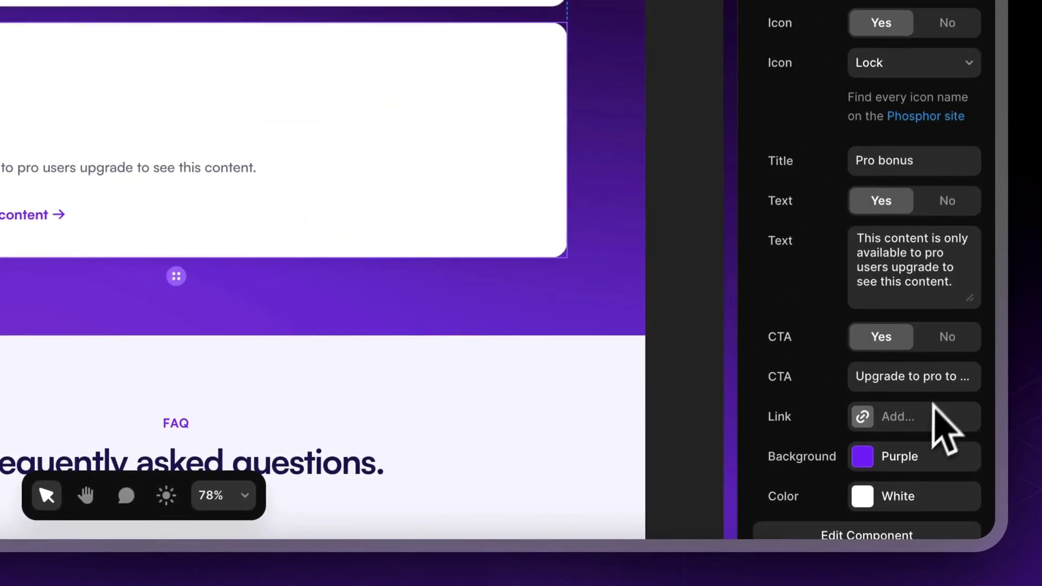
click(904, 426)
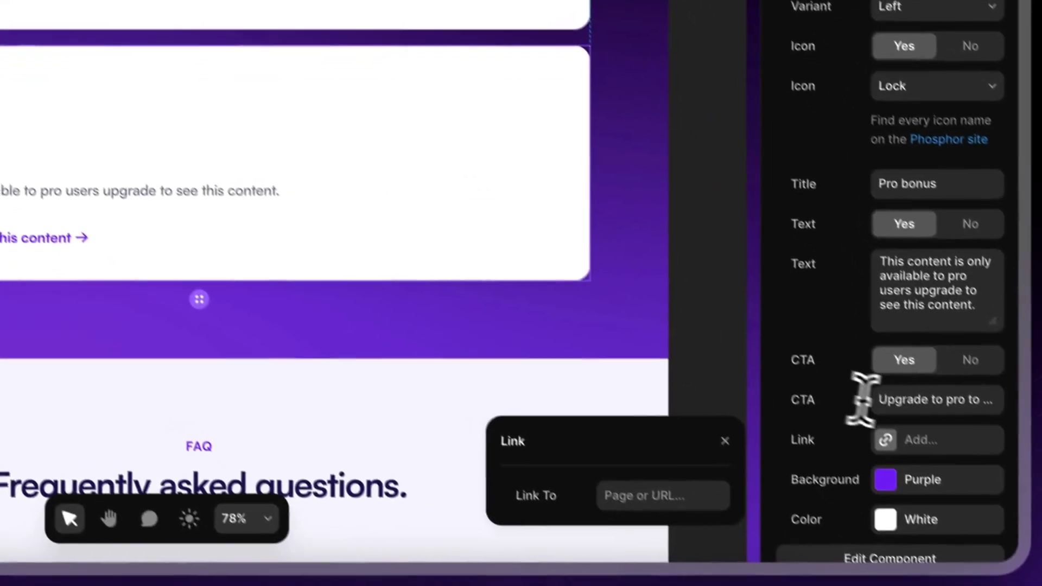
click(968, 461)
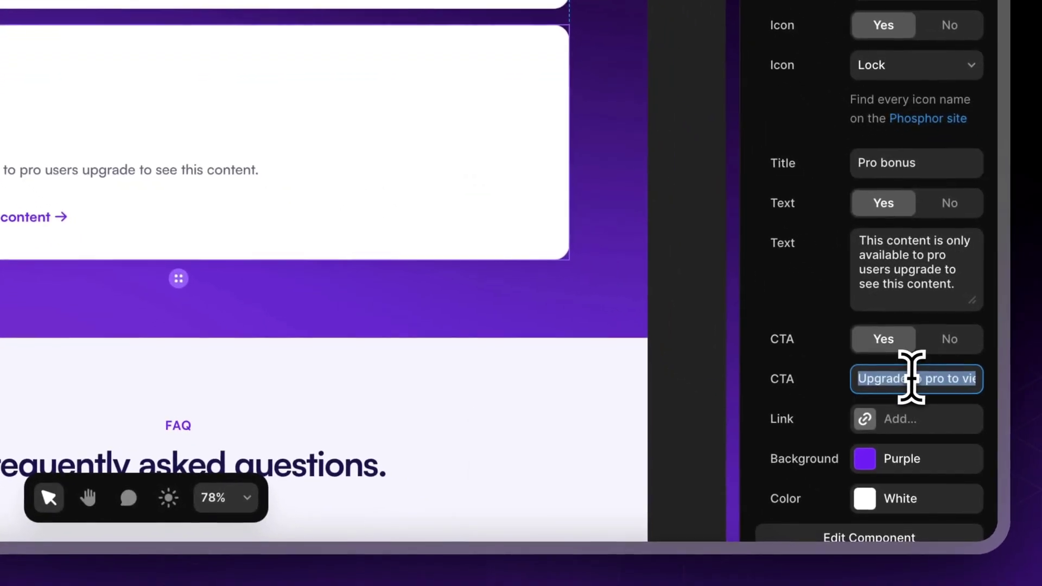
click(982, 500)
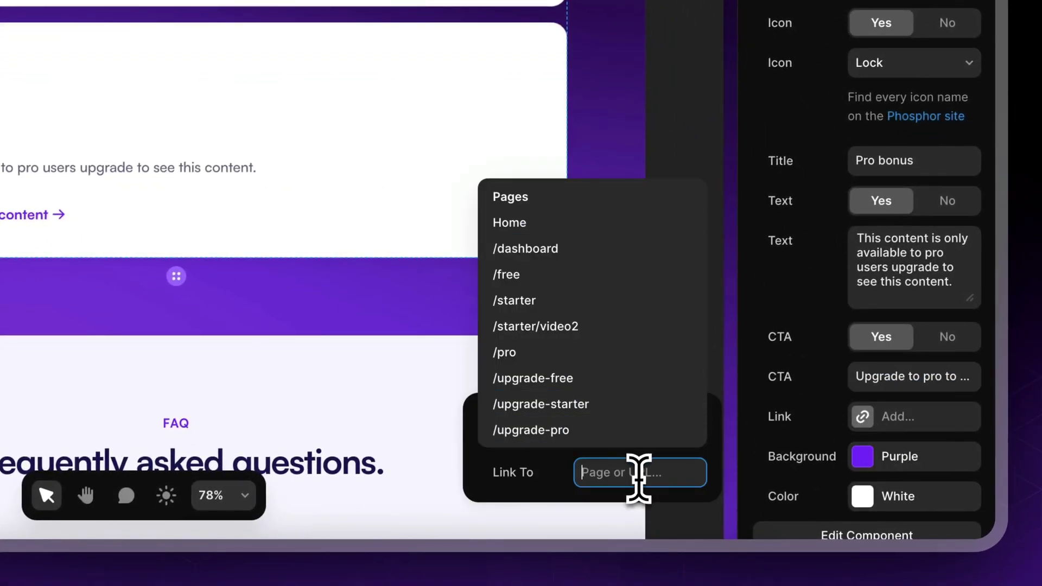
key(super+v)
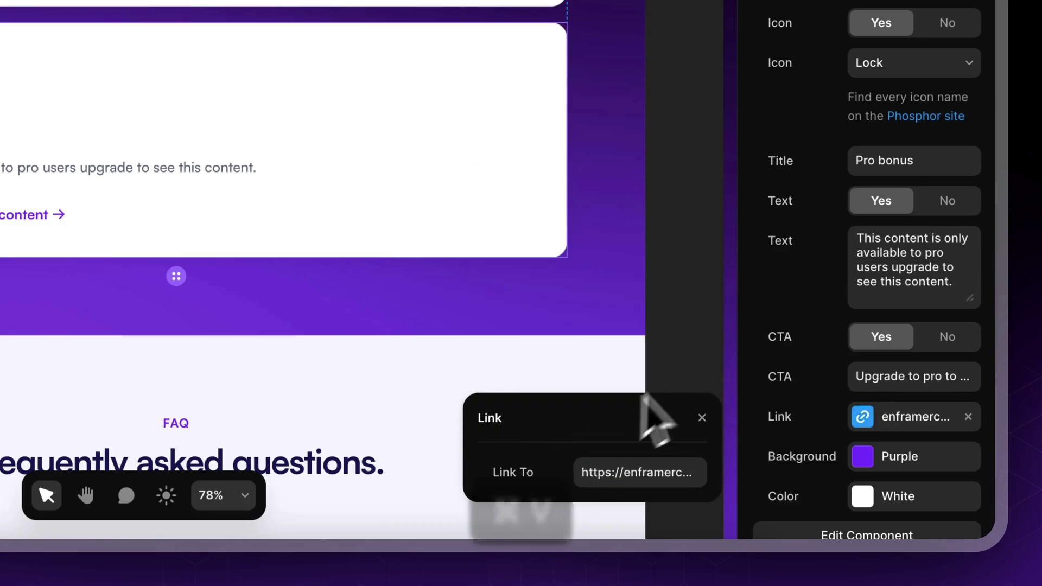
click(628, 255)
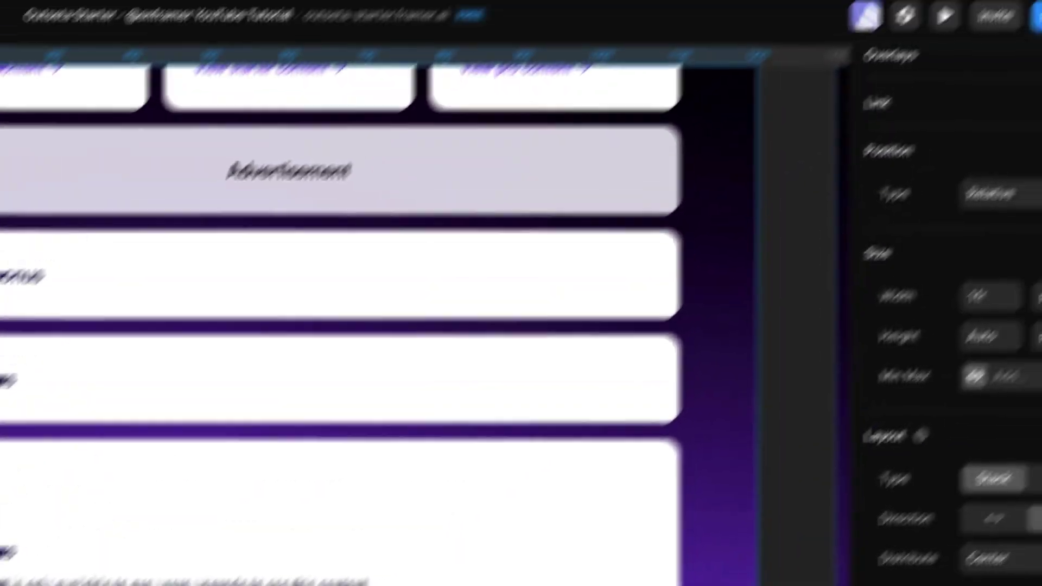
Publish the link change, recheck the locked Pro bonus card, and publish the update again
click(984, 109)
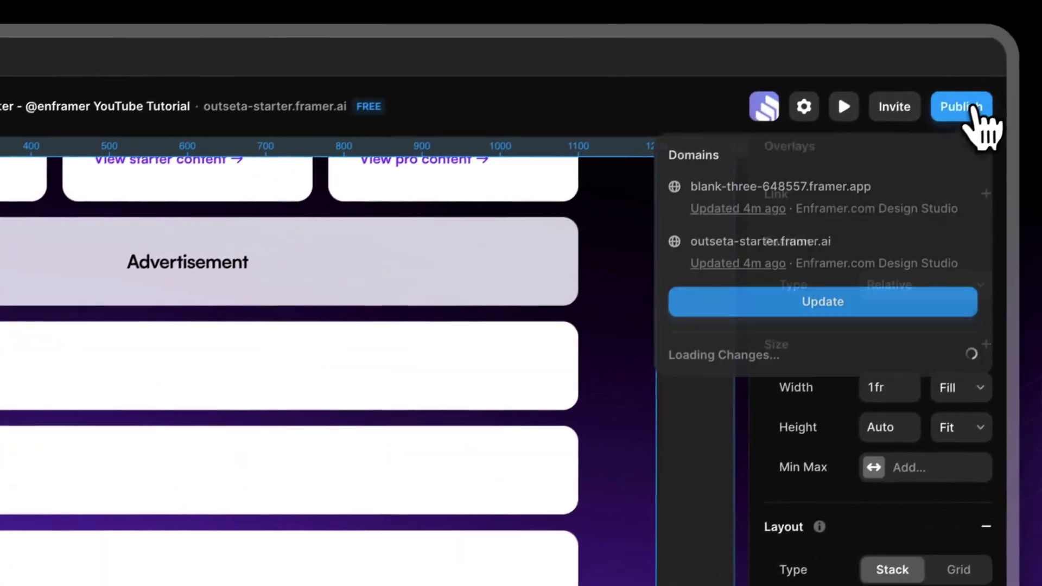
click(773, 312)
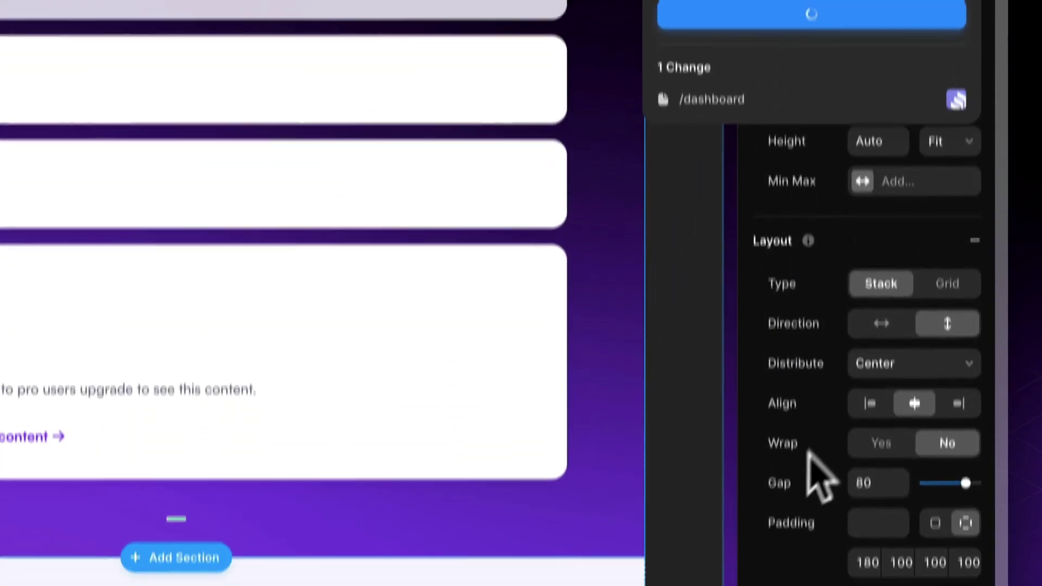
scroll(698, 380, down, 2)
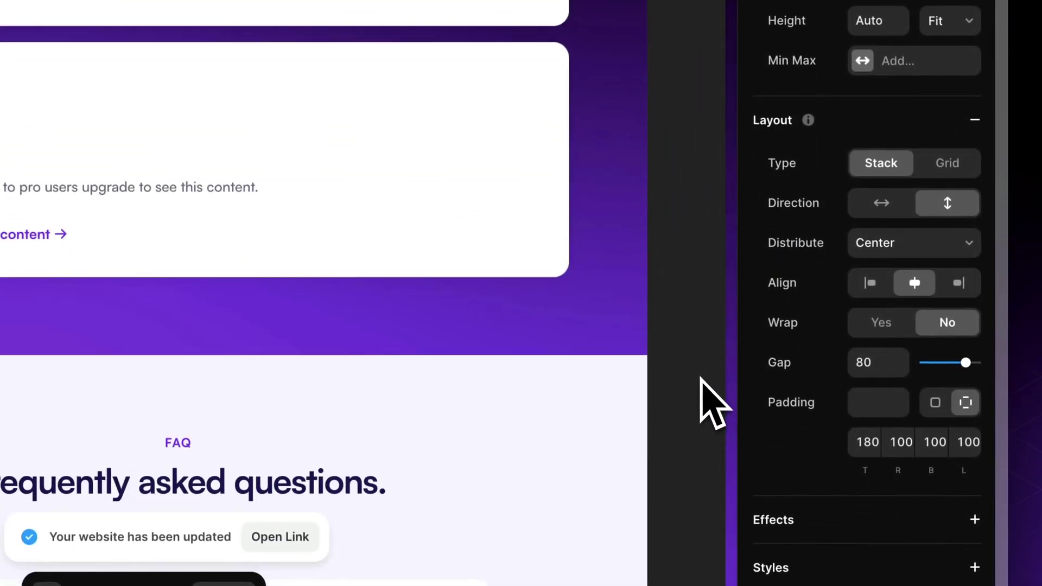
scroll(847, 380, down, 10)
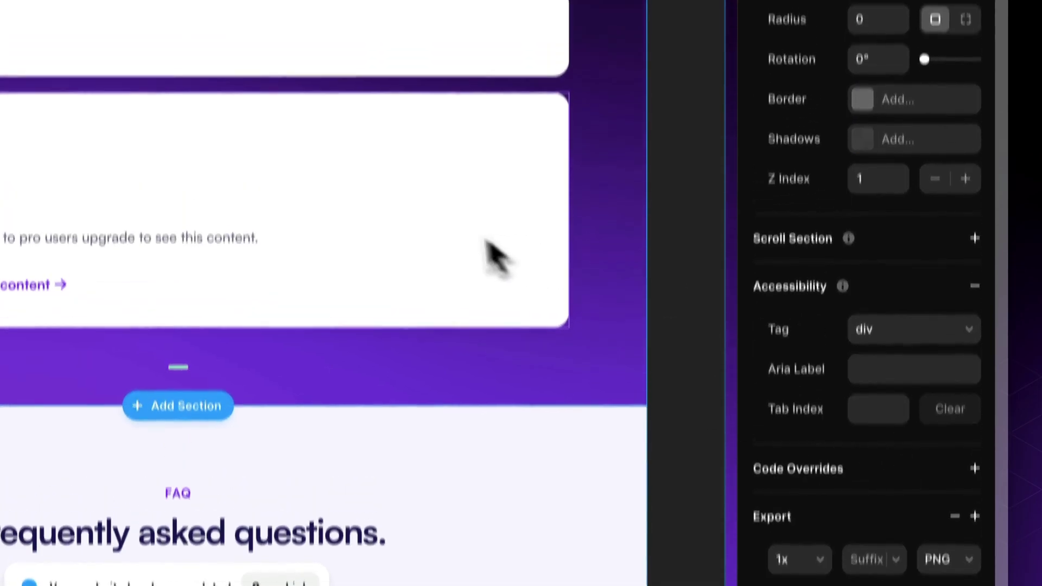
click(483, 201)
scroll(896, 315, down, 6)
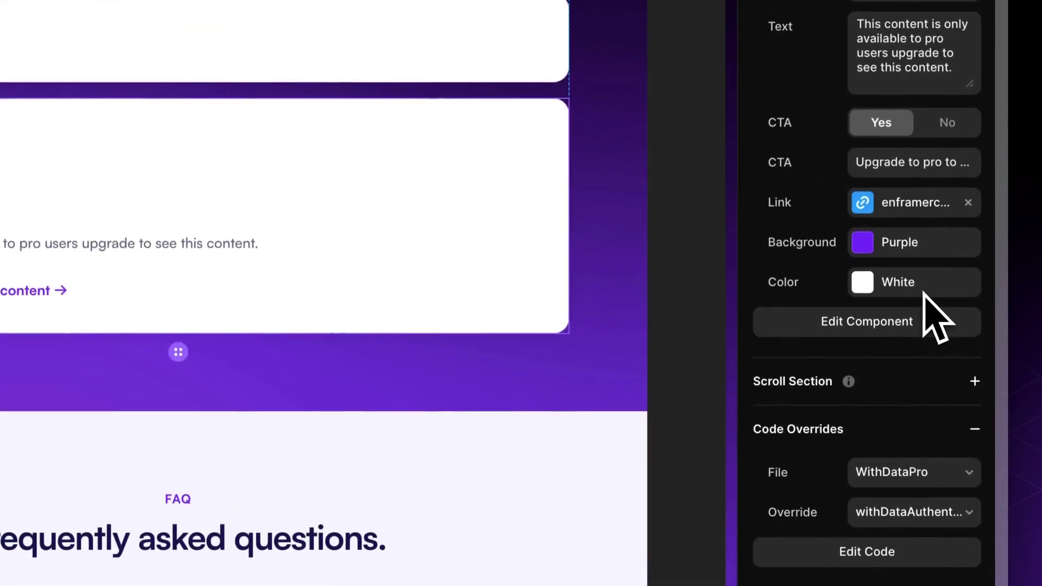
scroll(999, 448, up, 4)
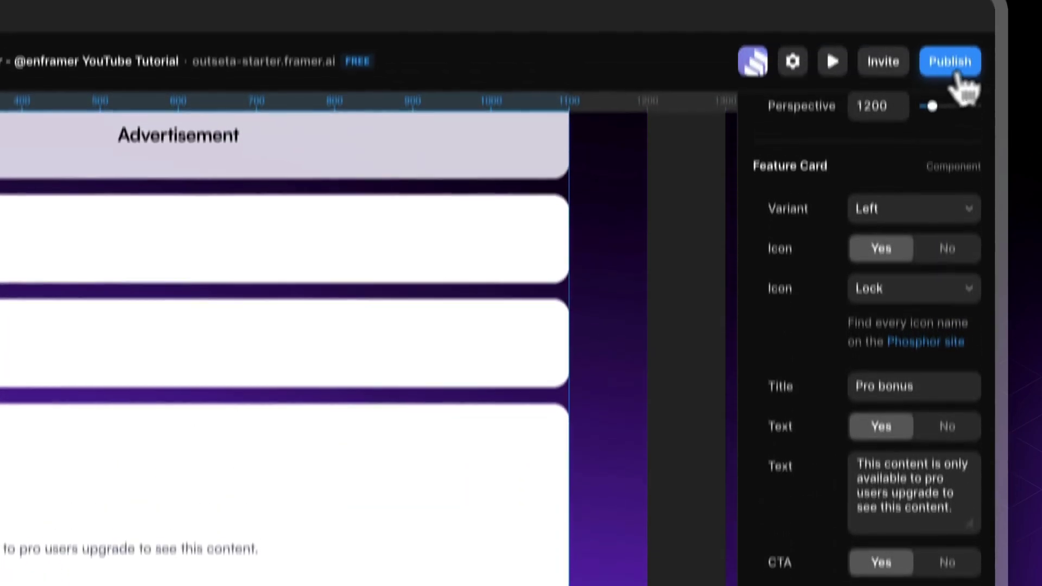
click(950, 61)
click(829, 311)
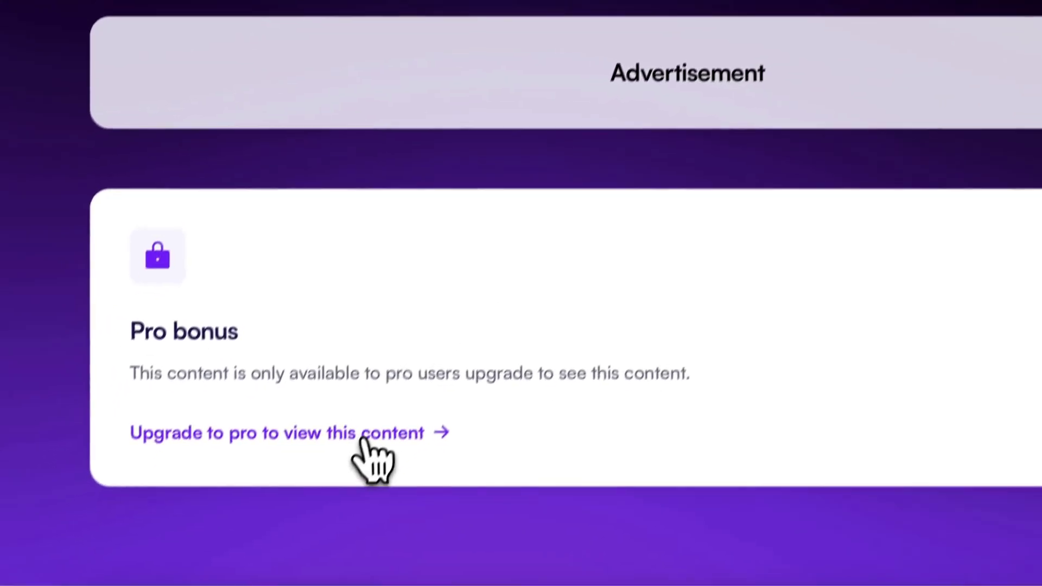
click(364, 434)
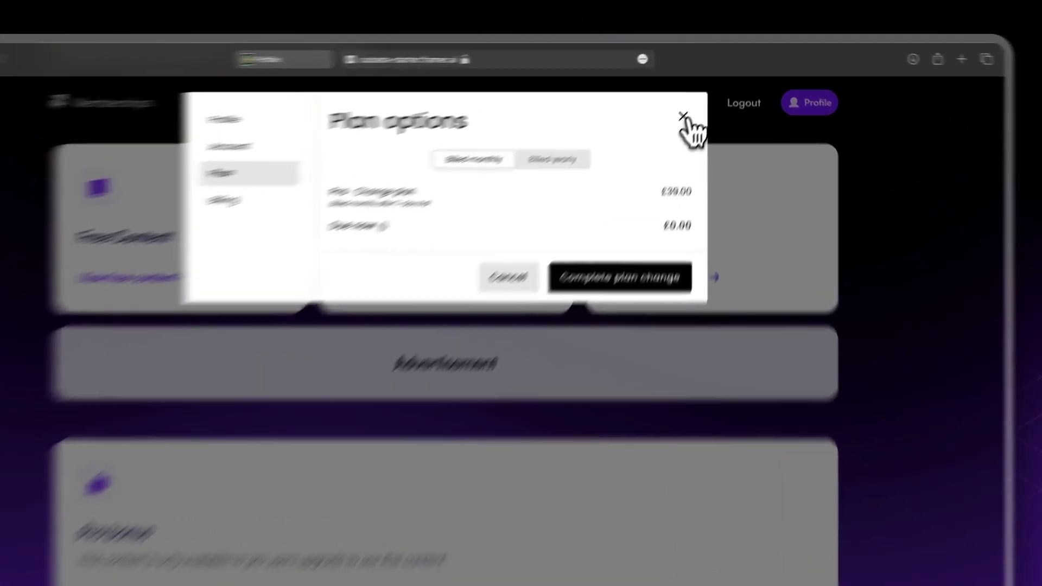
click(702, 98)
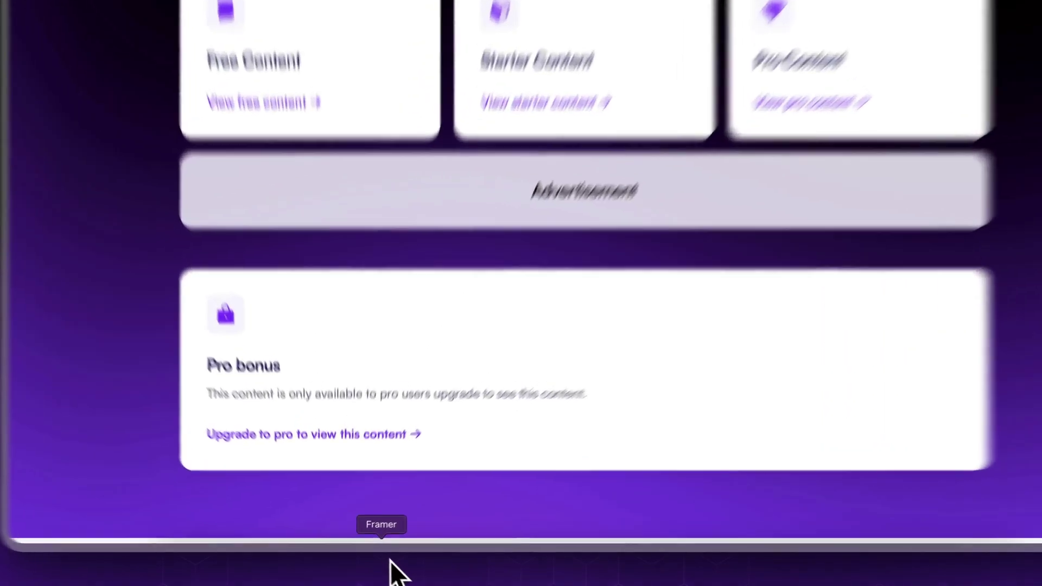
Add a code override to the locked Pro bonus card, keeping the WithDataLoggedIn file
click(387, 560)
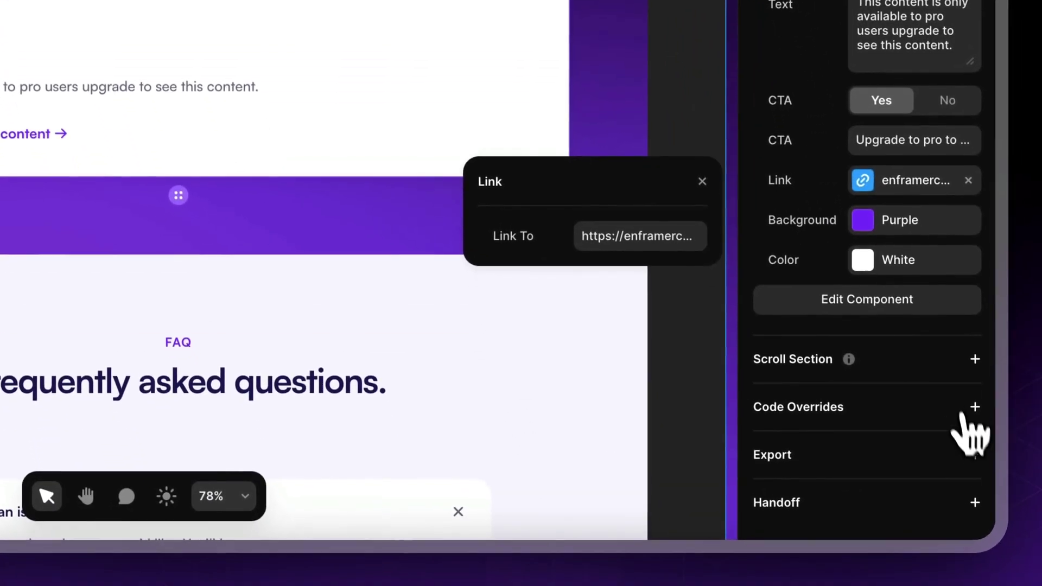
click(997, 488)
scroll(943, 355, down, 3)
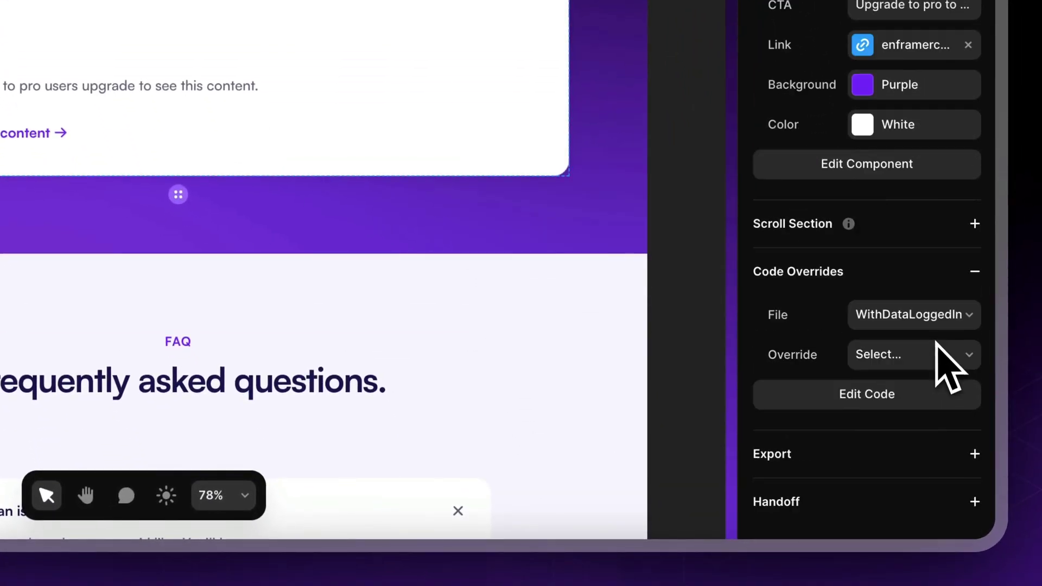
click(942, 312)
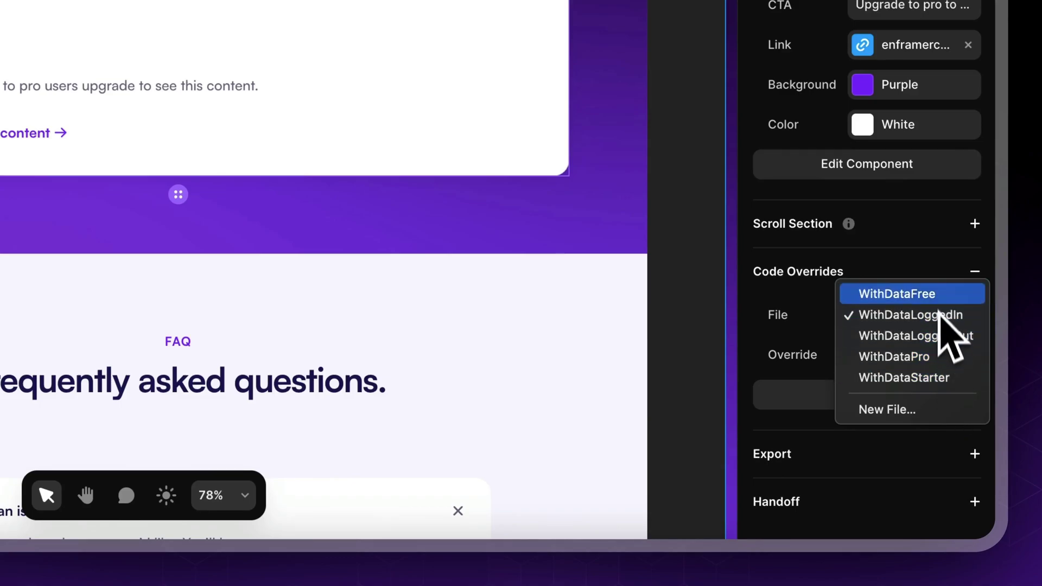
scroll(451, 84, up, 5)
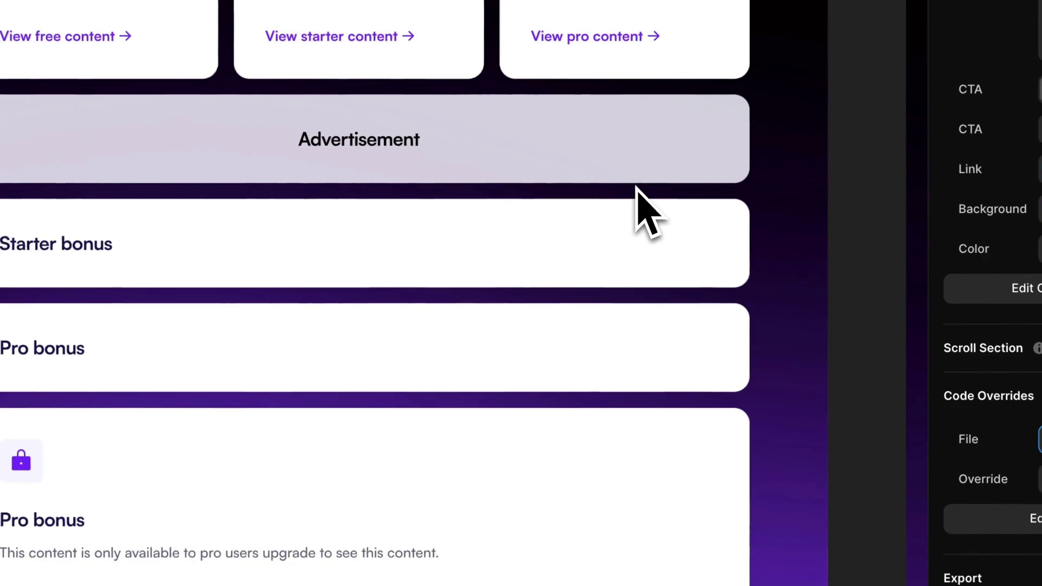
scroll(448, 70, down, 3)
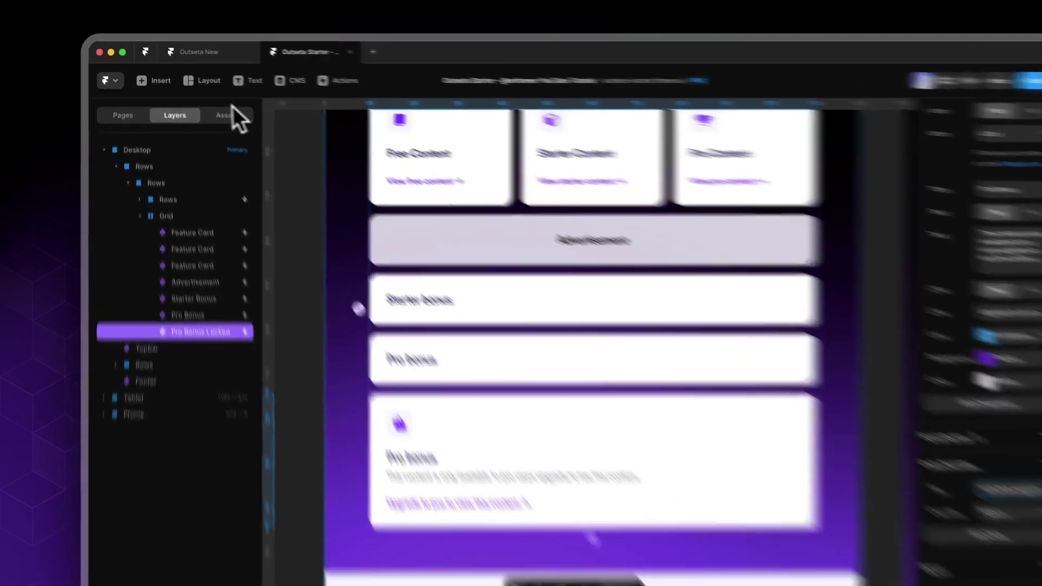
Duplicate WithDataFree.tsx in Assets and delete the _1 suffix from the copy's name
click(216, 105)
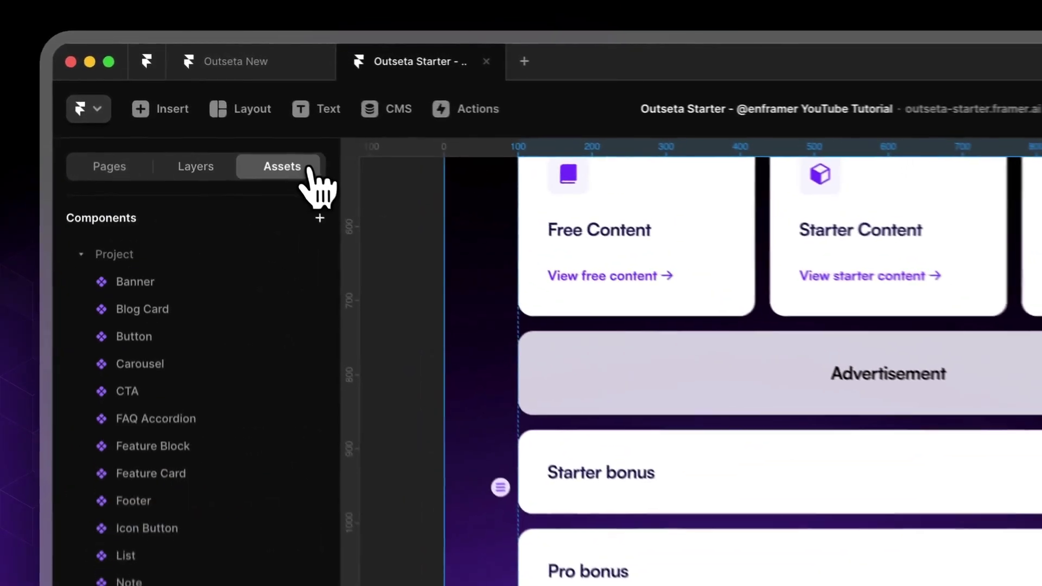
scroll(239, 389, down, 10)
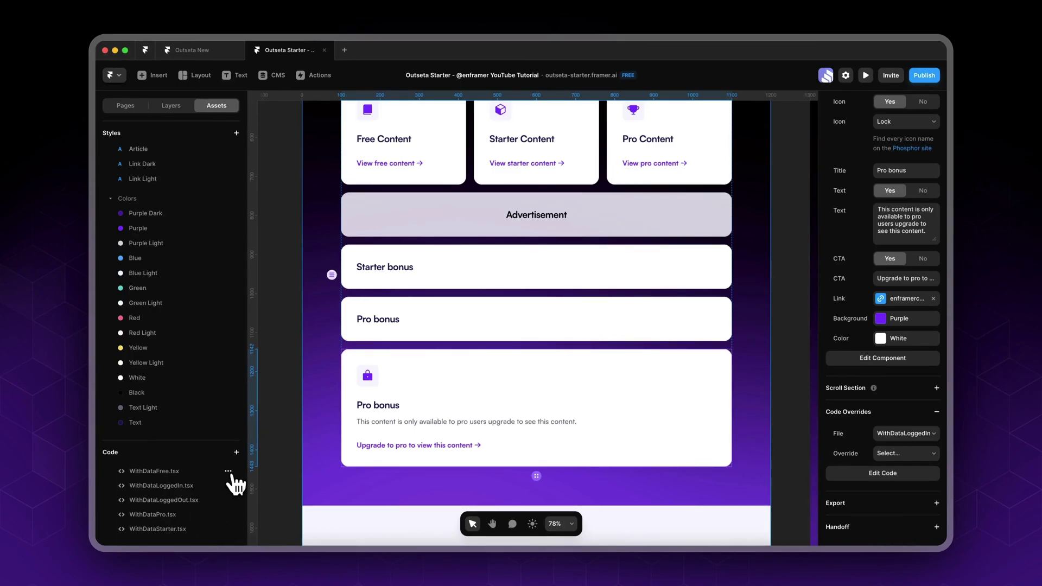
click(228, 472)
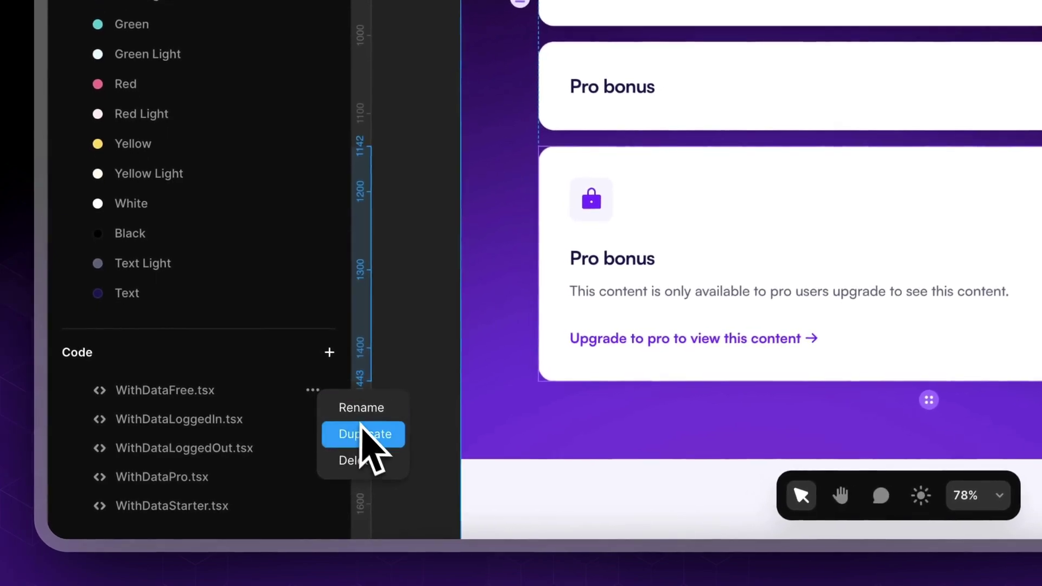
click(364, 433)
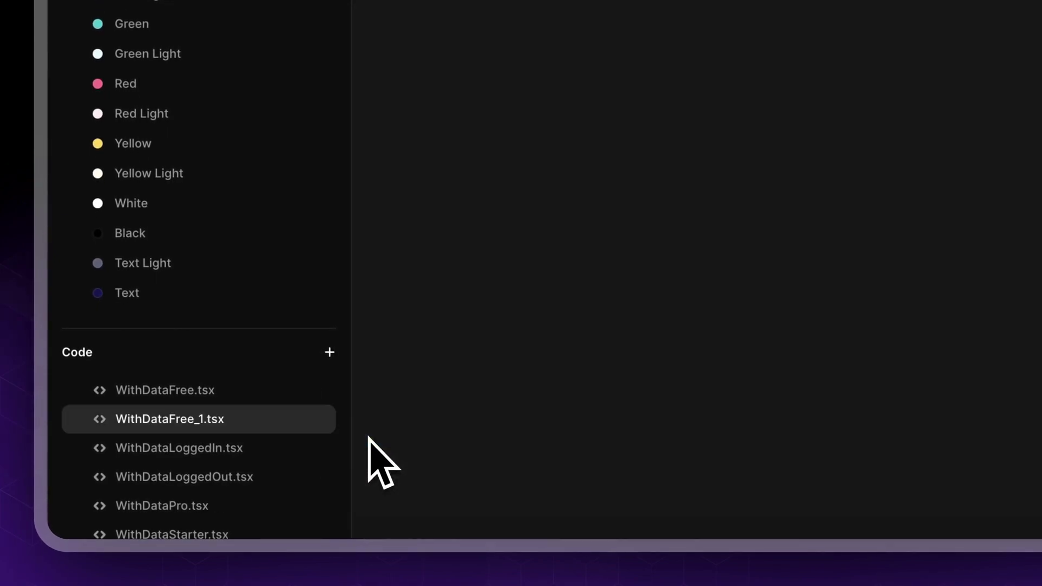
double_click(199, 421)
click(205, 422)
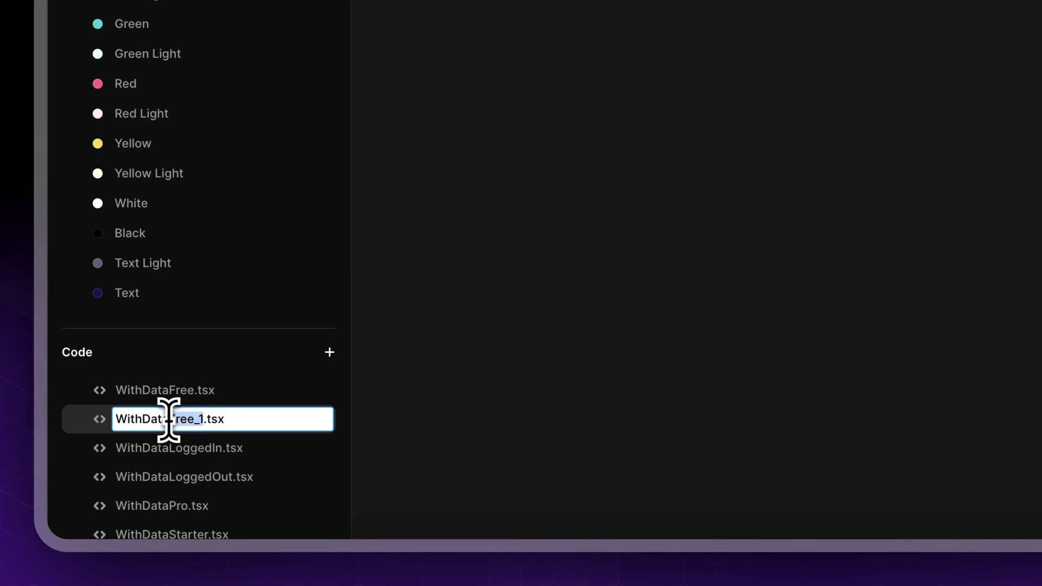
drag(169, 420, 199, 413)
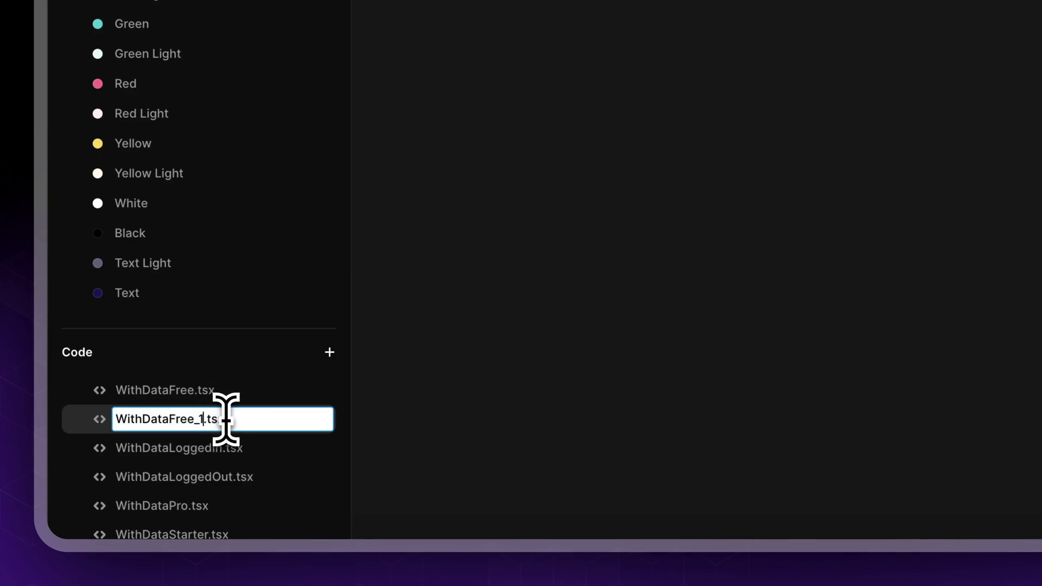
key(BackSpace)
key(BackSpace)
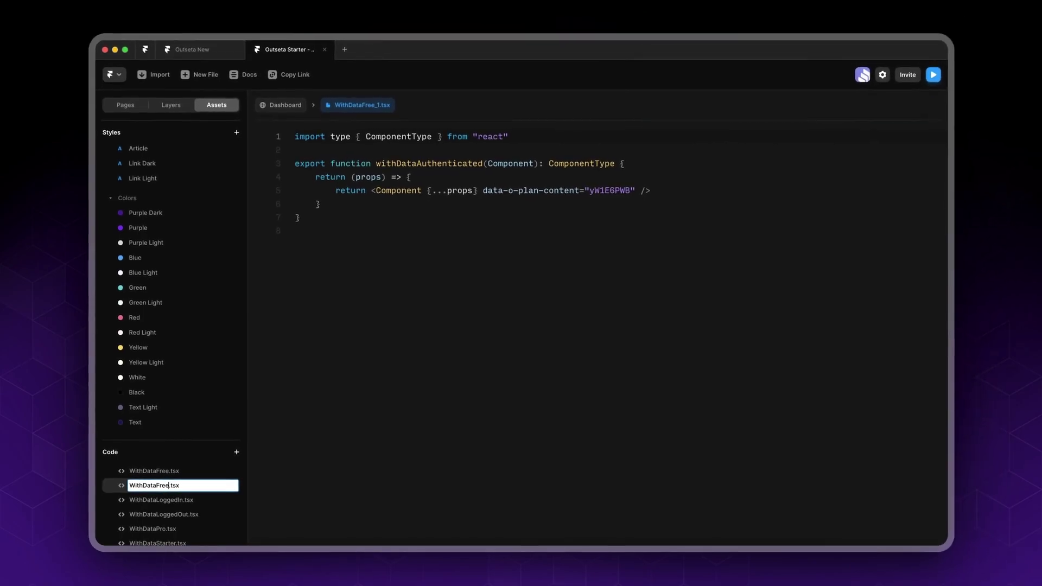
Name the file WithDataFreeAndStarter.tsx and copy the starter plan ID VmA2PaQa from WithDataStarter.tsx
text(AndStarter)
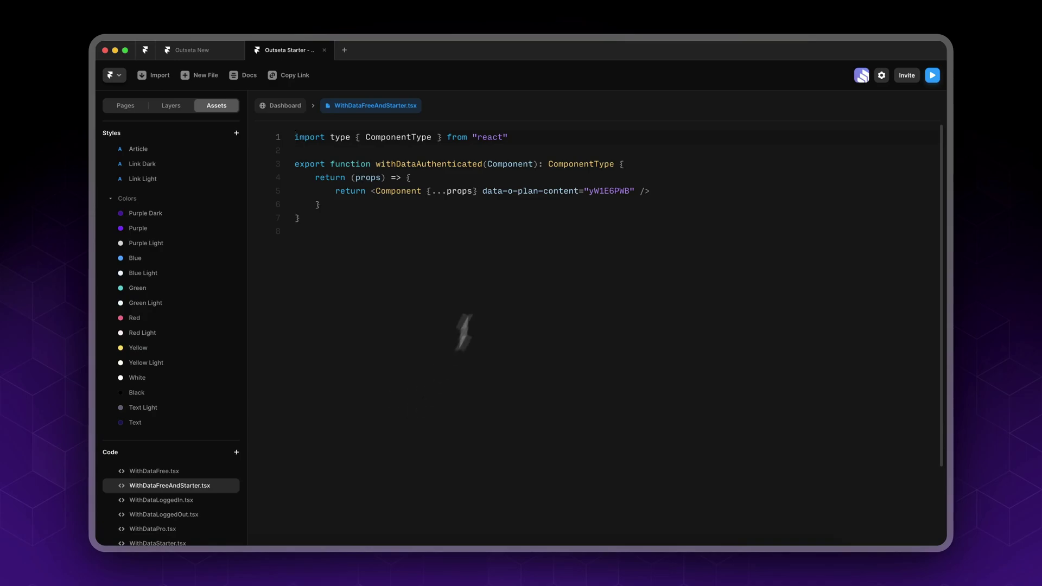
double_click(625, 191)
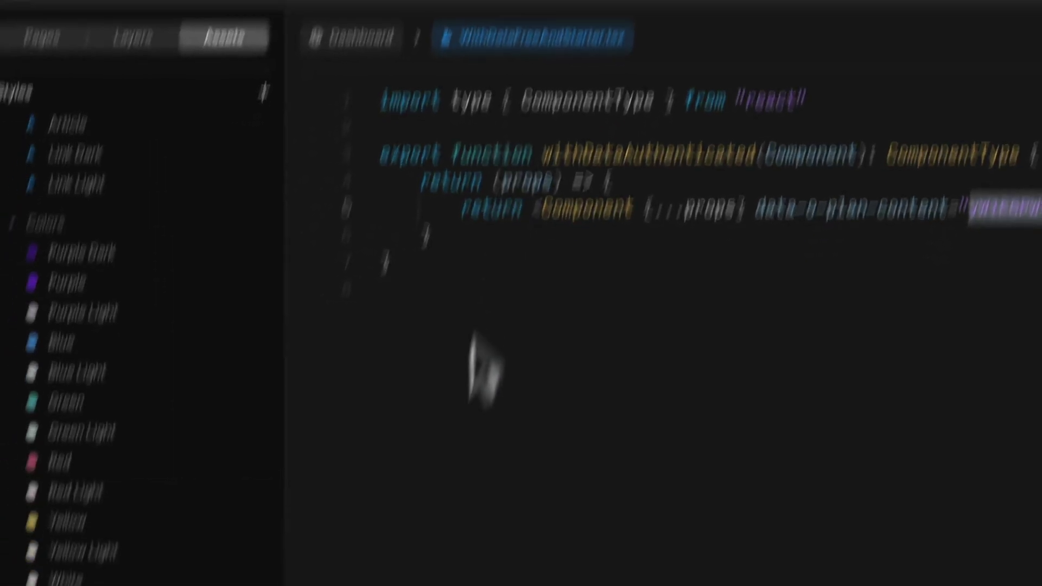
click(212, 526)
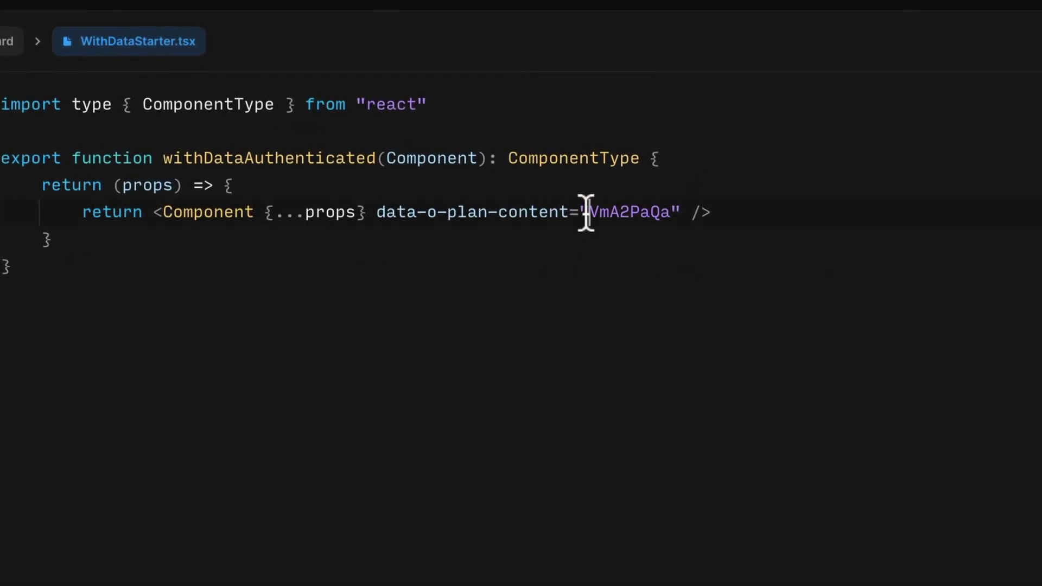
drag(588, 210, 665, 209)
key(super+c)
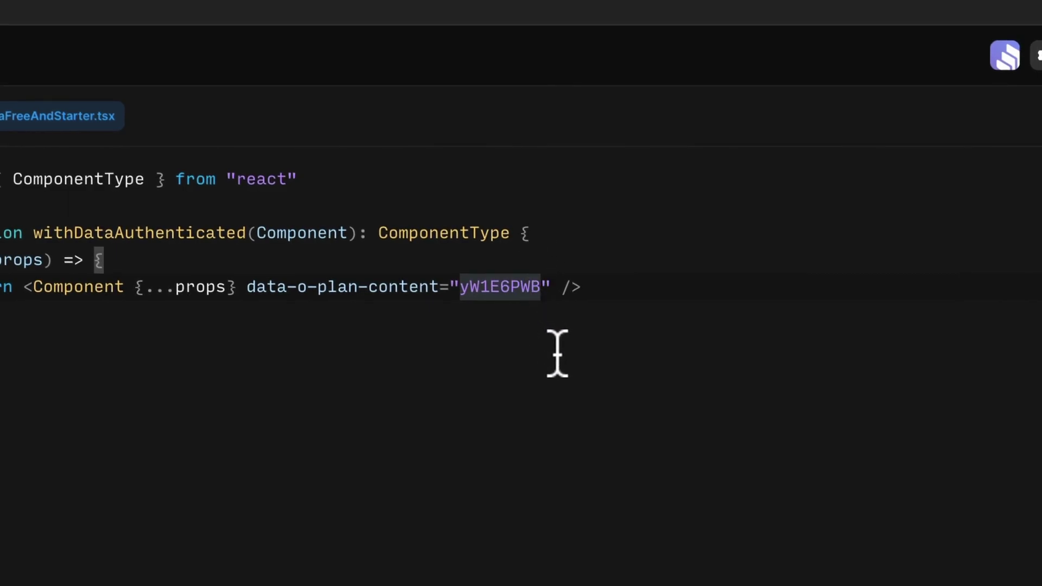
key(Right)
text(,)
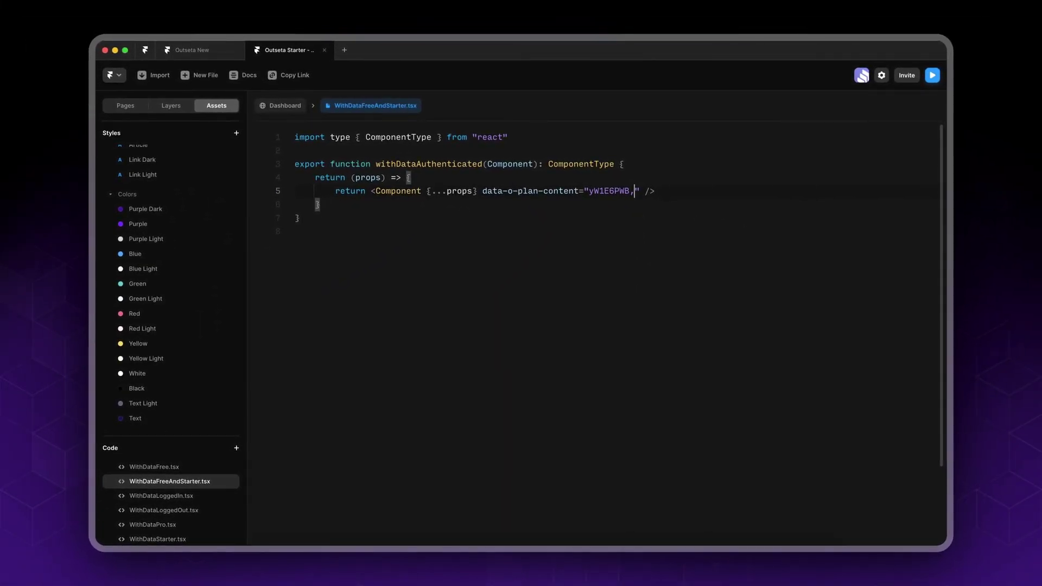
key(super+v)
click(629, 243)
key(super+s)
Give the locked card the WithDataFreeAndStarter file with the withDataAuthenticated override
scroll(153, 460, down, 1)
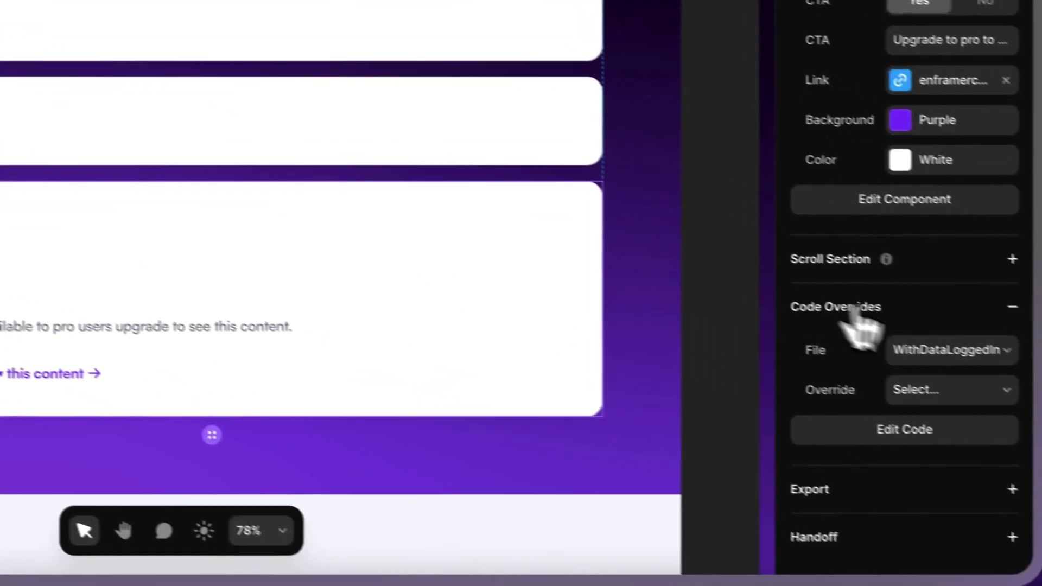
click(994, 383)
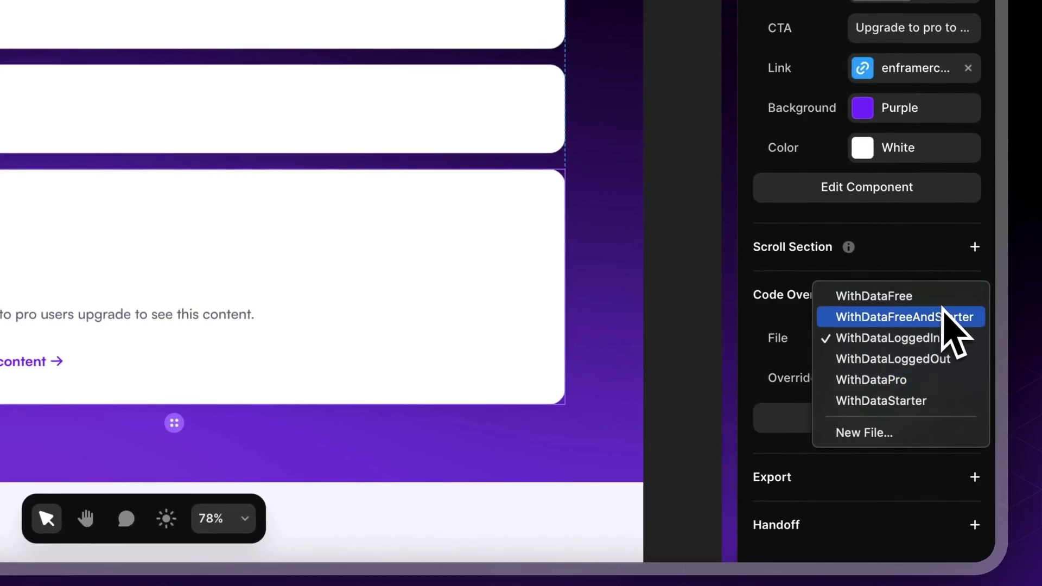
click(929, 319)
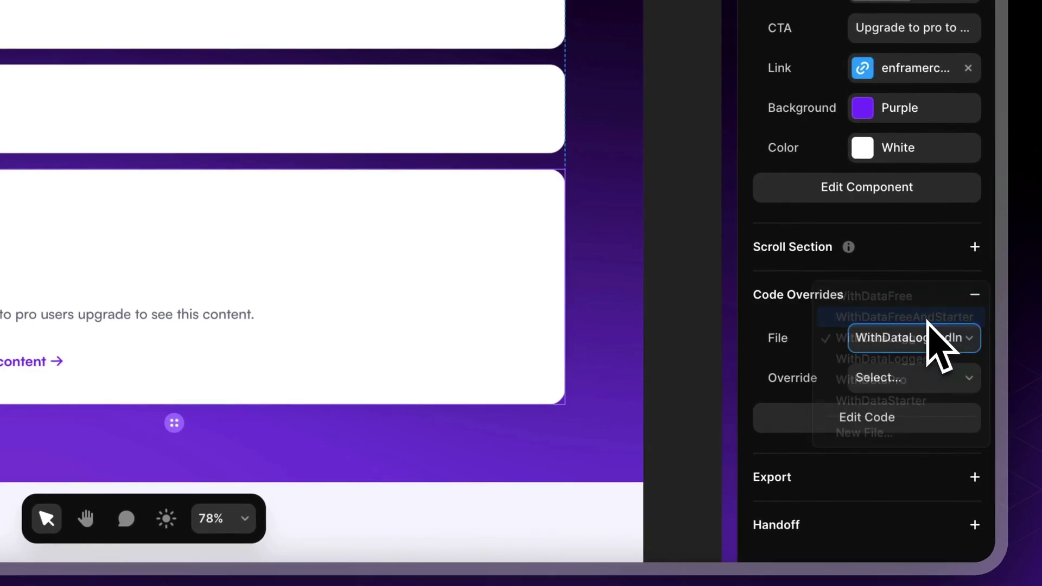
click(924, 375)
click(904, 410)
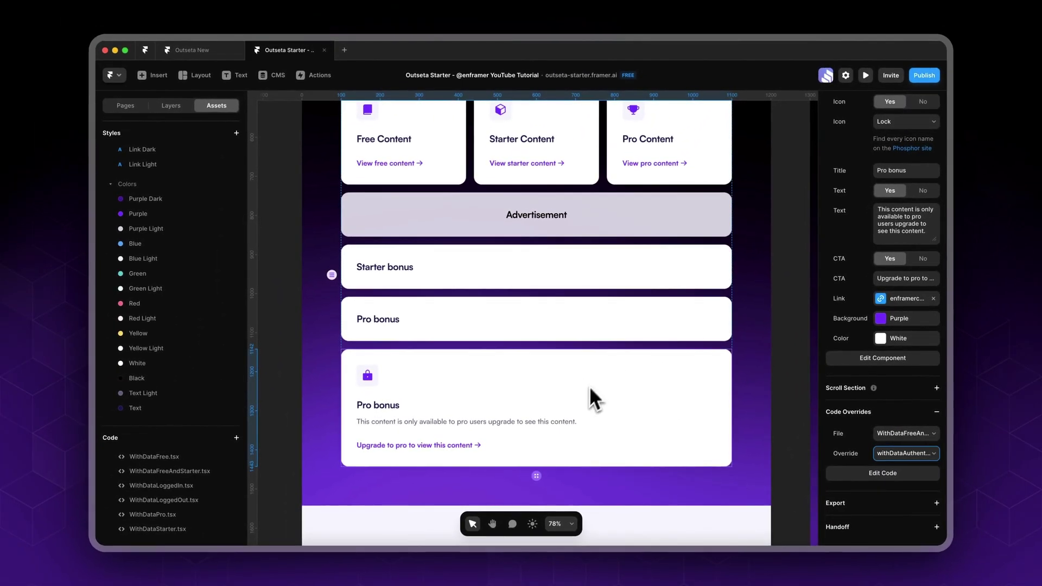
click(549, 315)
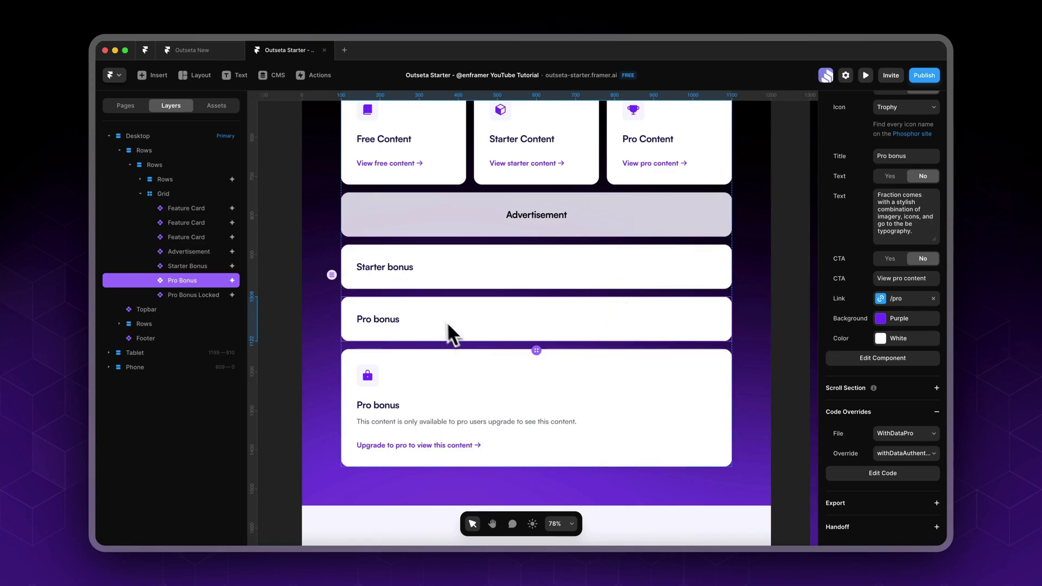
Publish the override changes and reload the live members dashboard in Safari
click(924, 75)
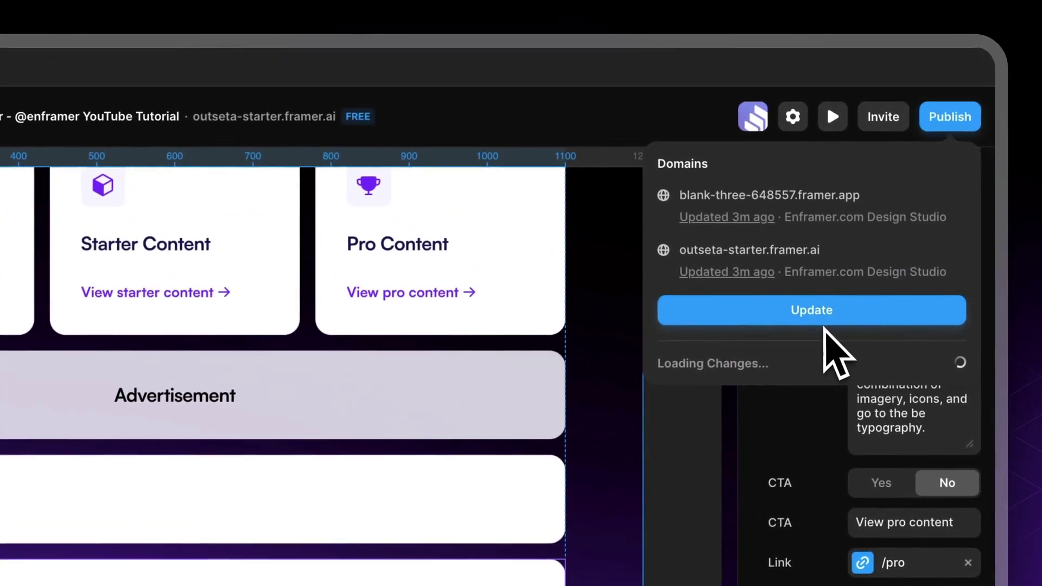
click(833, 305)
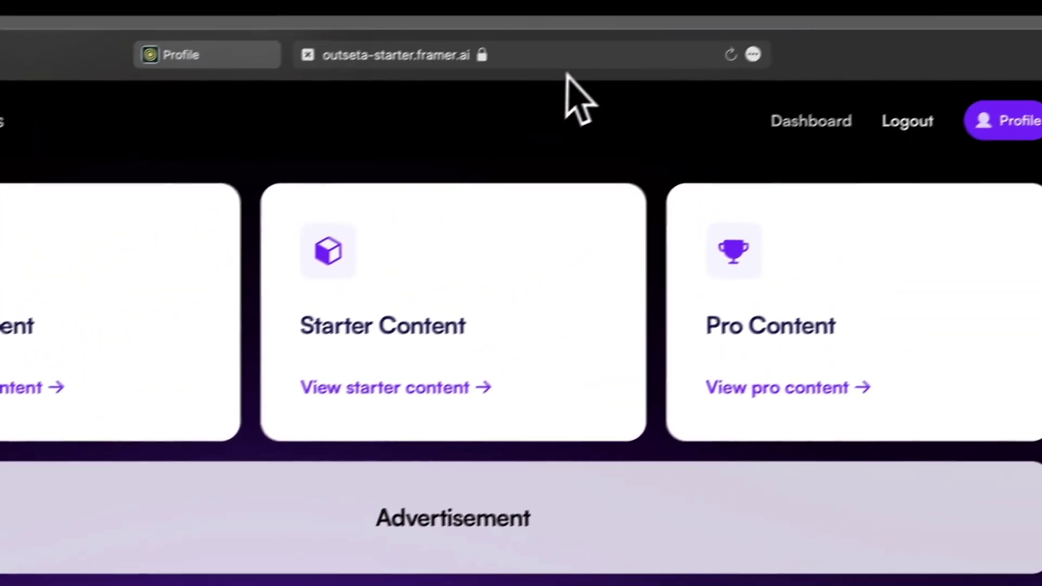
key(super+r)
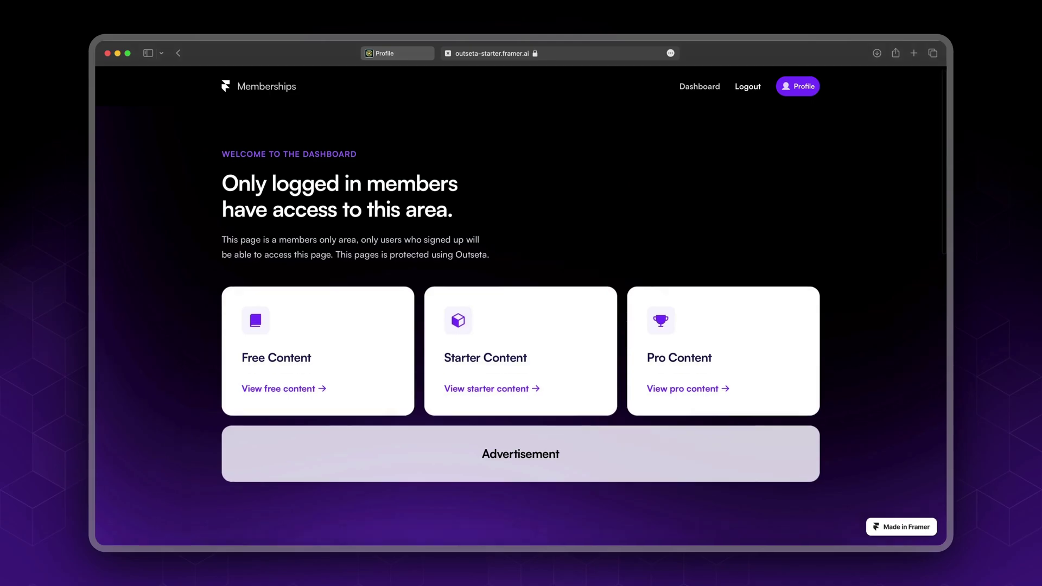
scroll(564, 163, down, 5)
scroll(563, 163, up, 6)
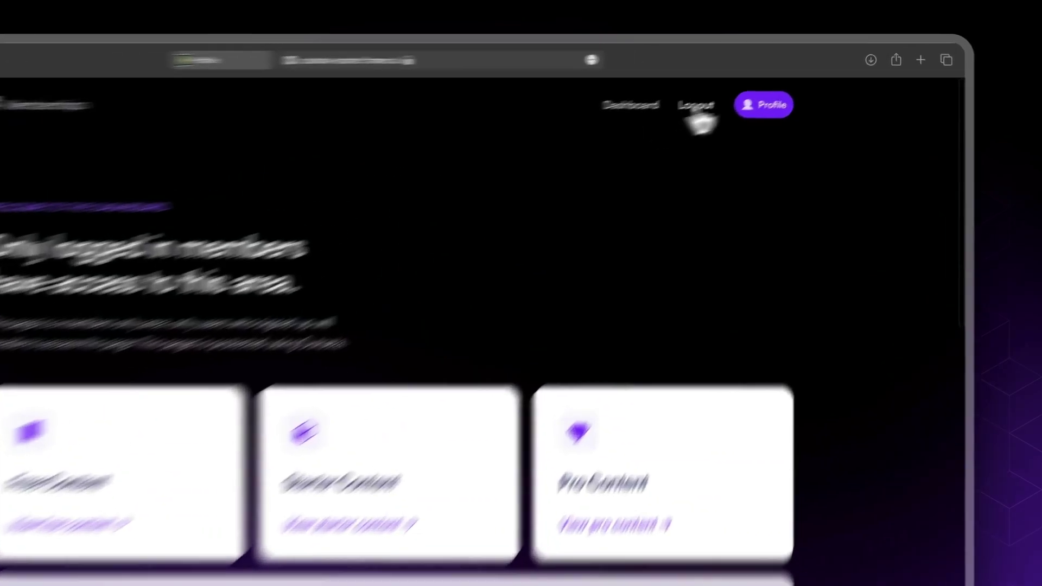
Upgrade the member to the Pro plan through the card's upgrade link, then close the plan window
click(798, 85)
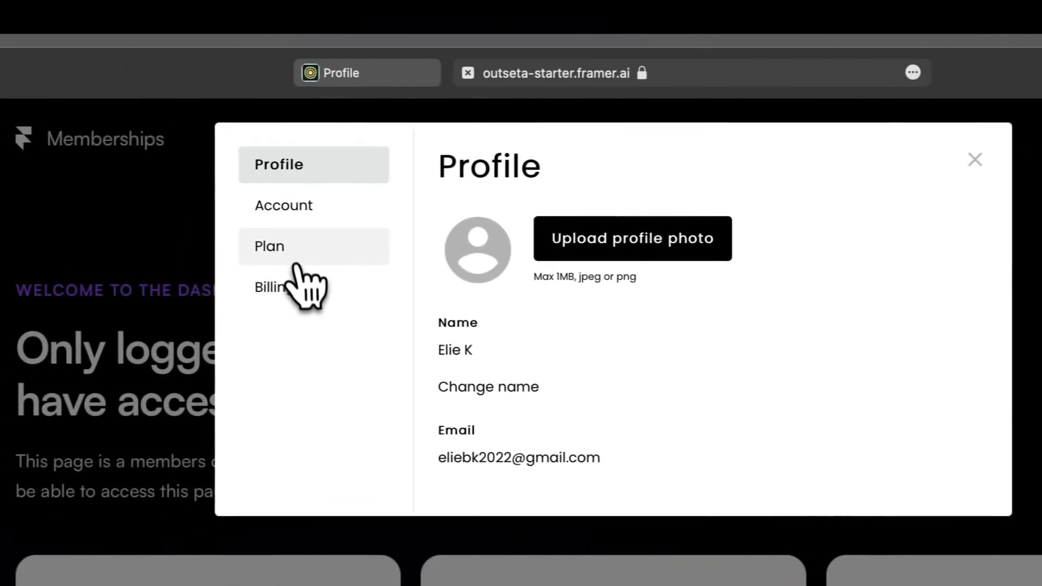
click(296, 261)
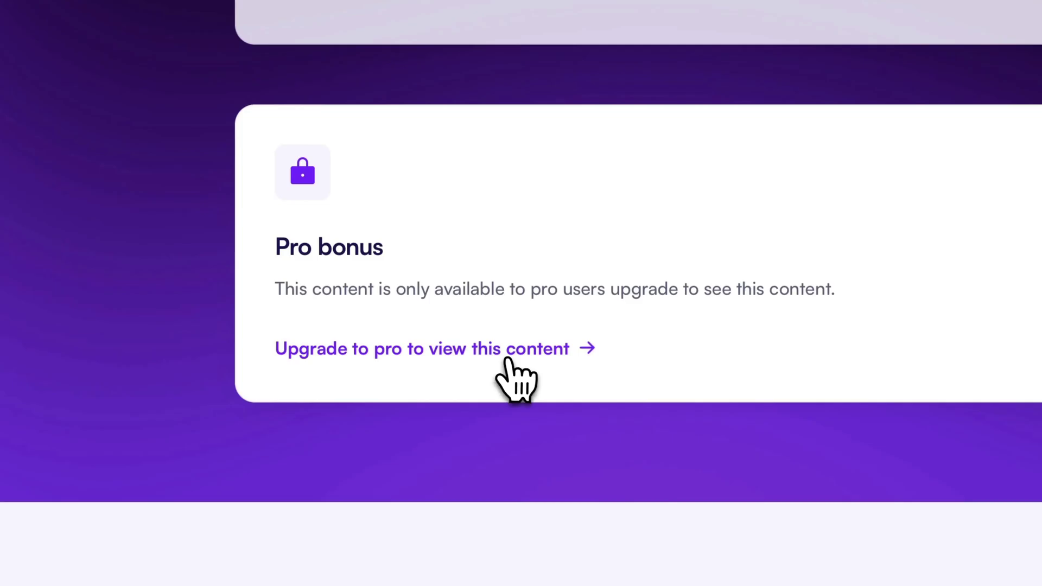
click(508, 358)
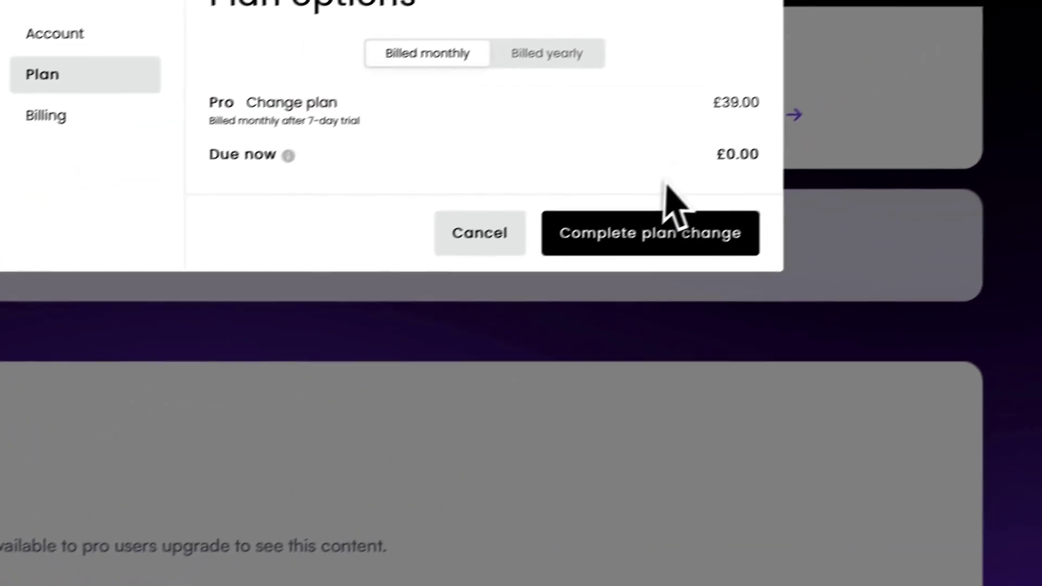
click(917, 43)
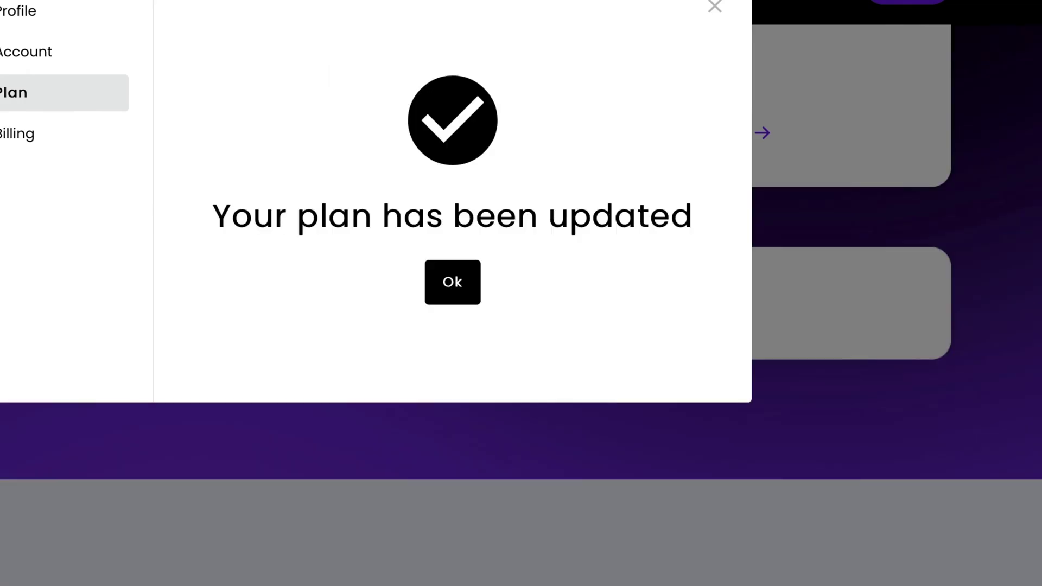
click(452, 286)
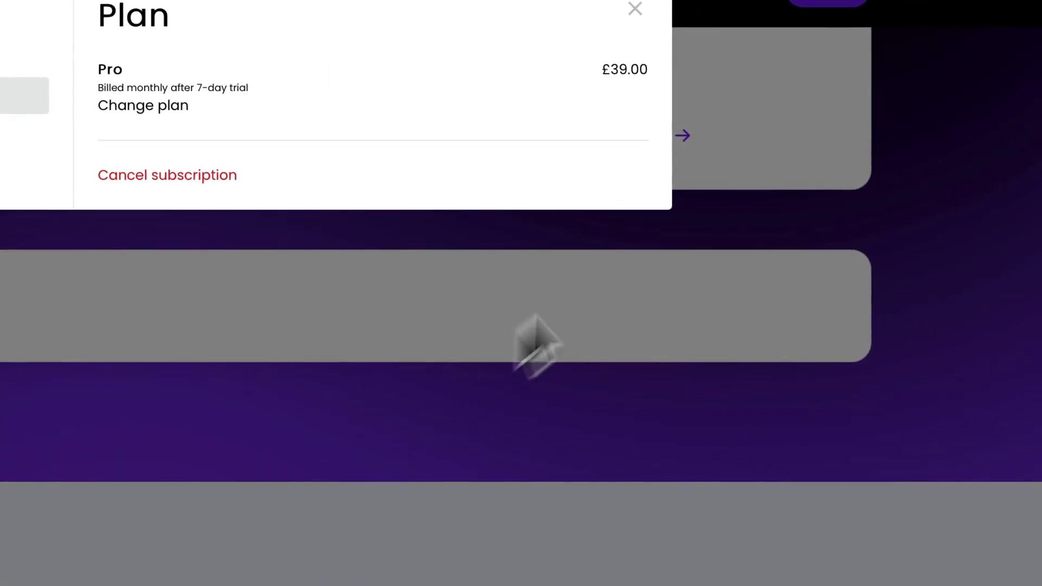
click(884, 192)
scroll(879, 195, up, 5)
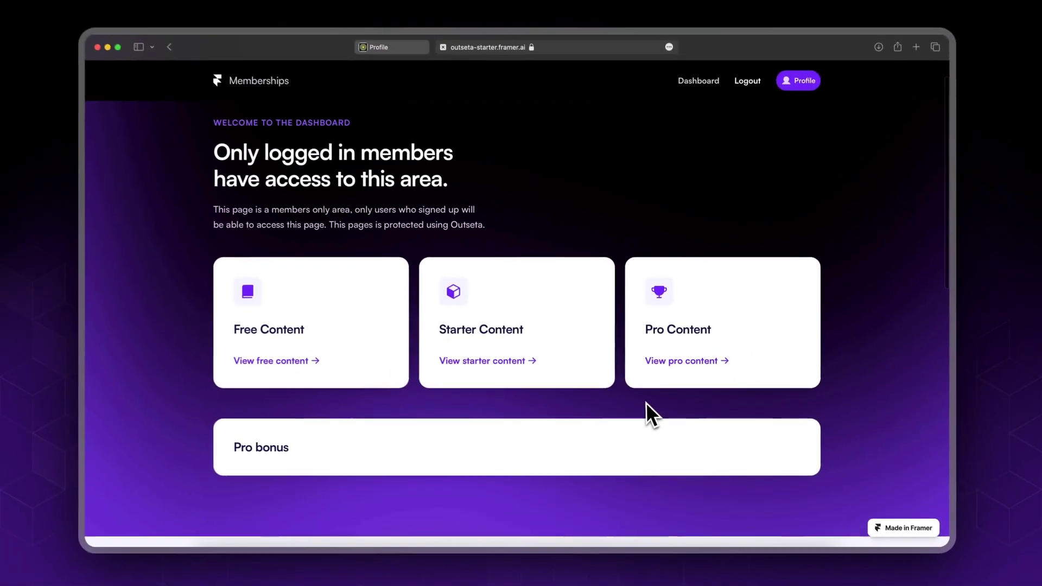
scroll(646, 404, down, 3)
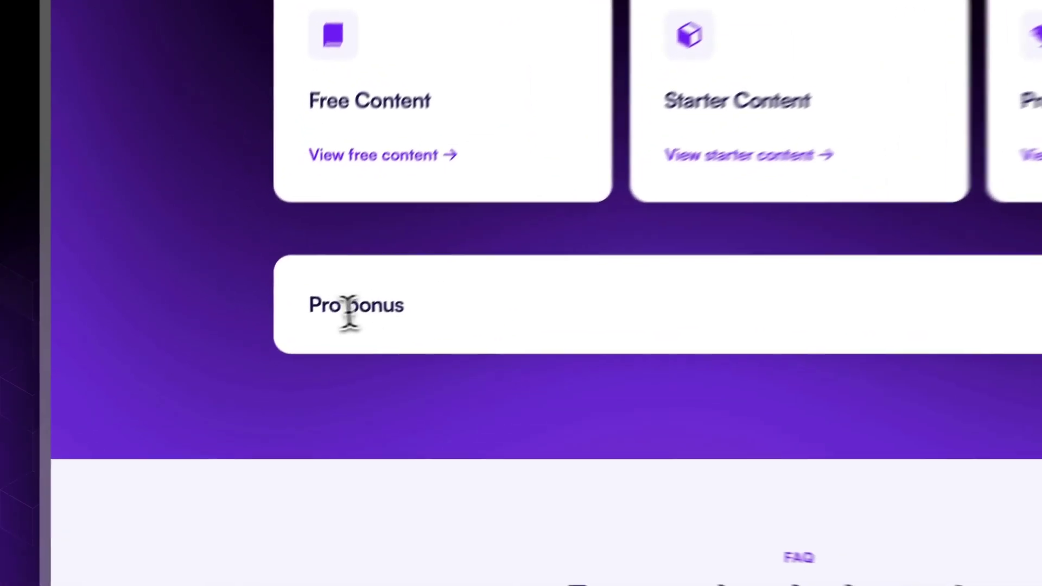
drag(245, 371, 665, 376)
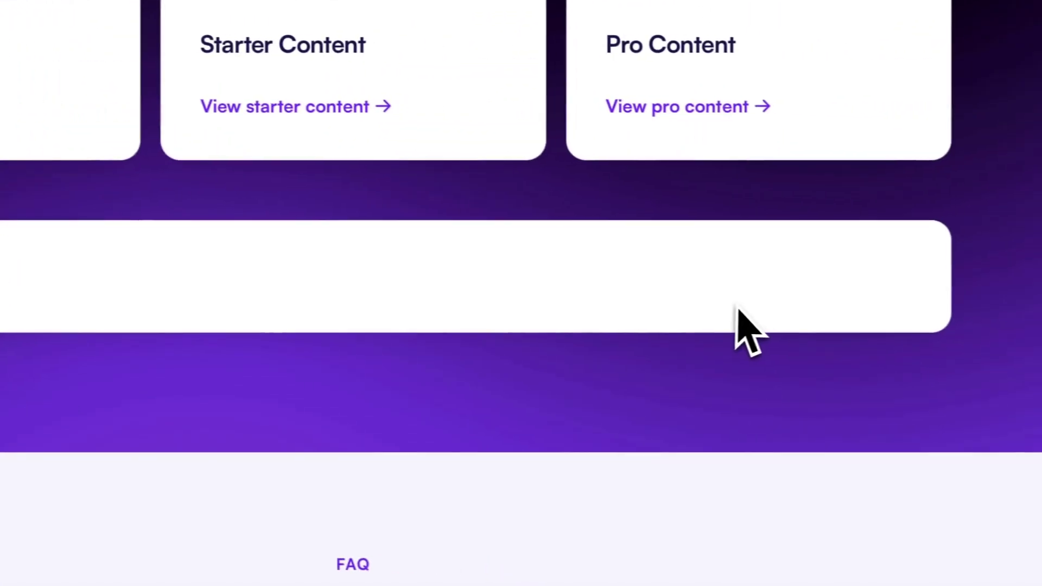